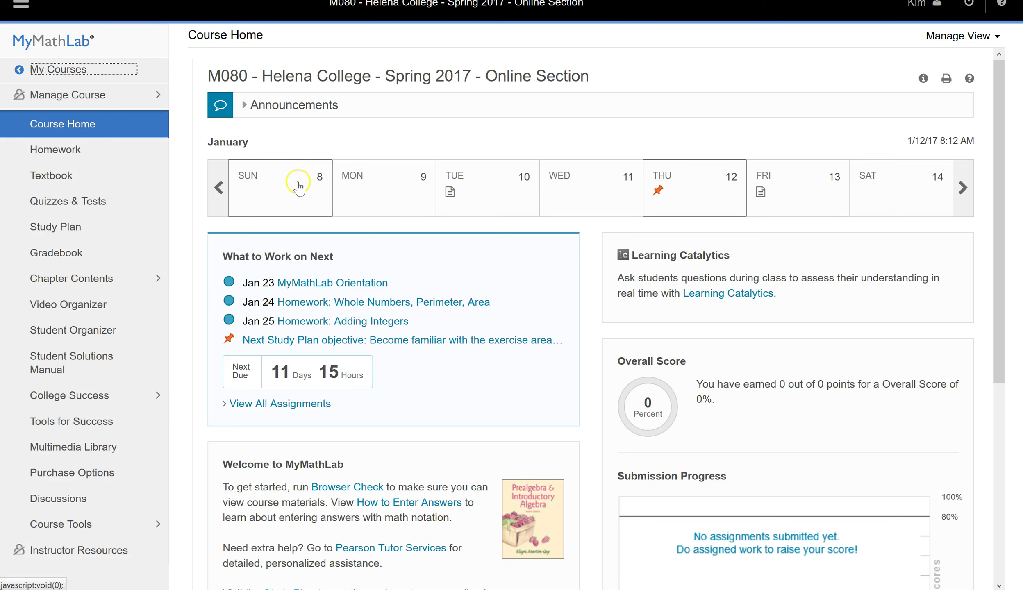
Step: View the Available assignment popovers for Tuesday the 10th and Friday the 13th on the calendar
{"action": "left_click", "coordinate": [449, 192]}
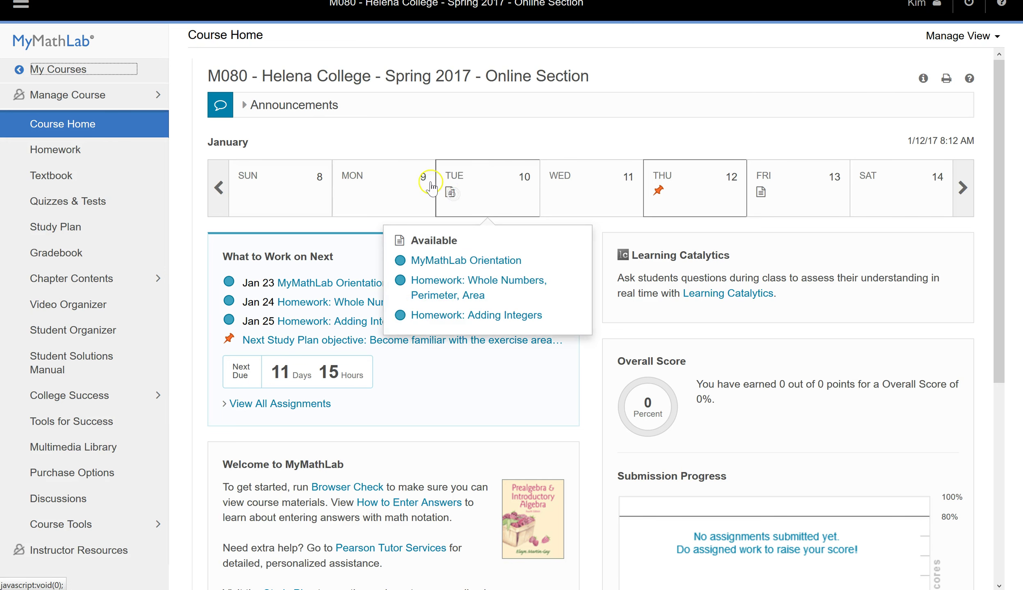
{"action": "left_click", "coordinate": [500, 262]}
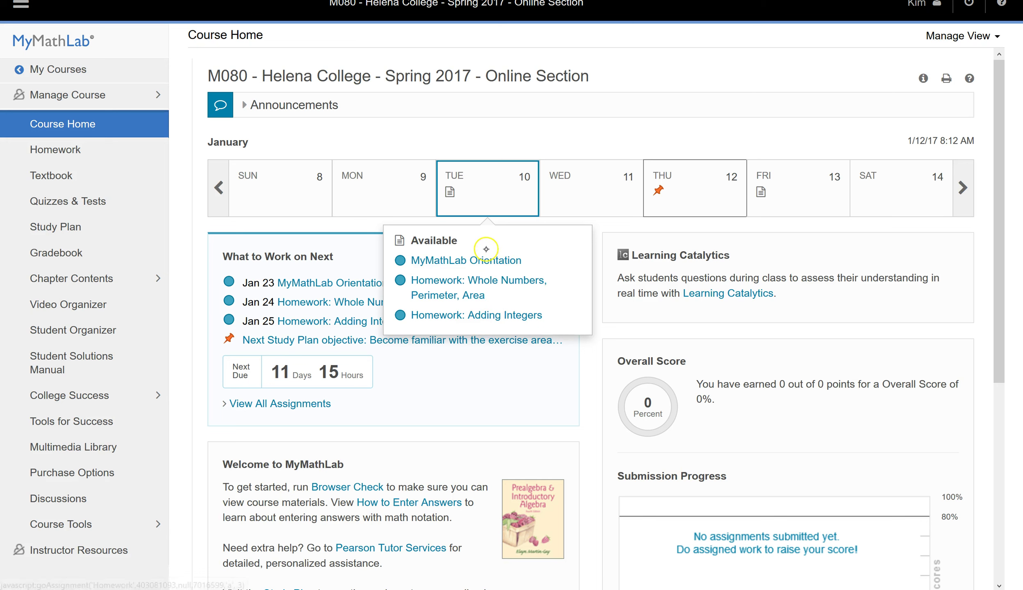
{"action": "mouse_move", "coordinate": [682, 197]}
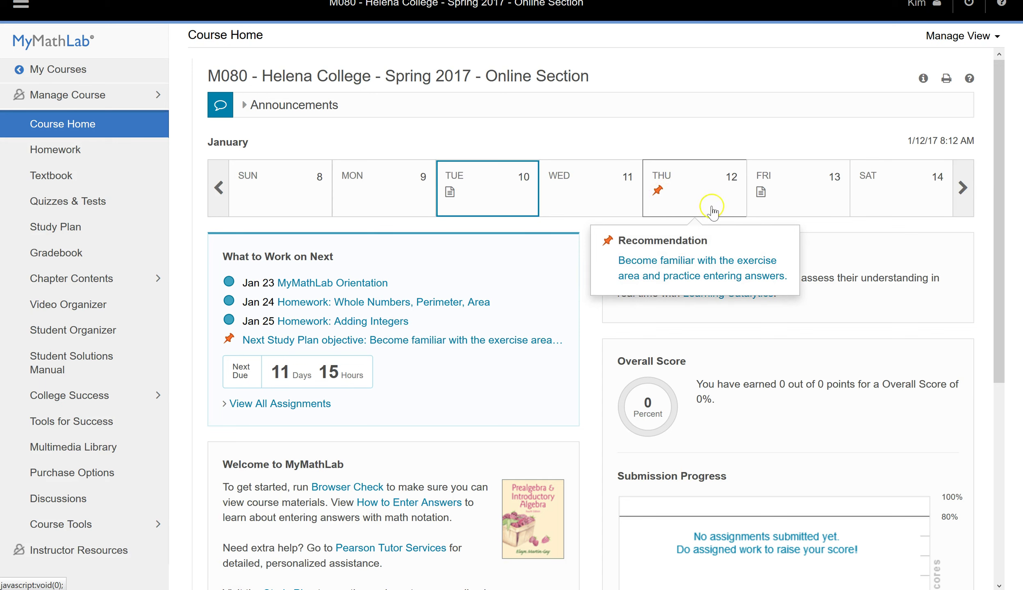
{"action": "left_click", "coordinate": [772, 196]}
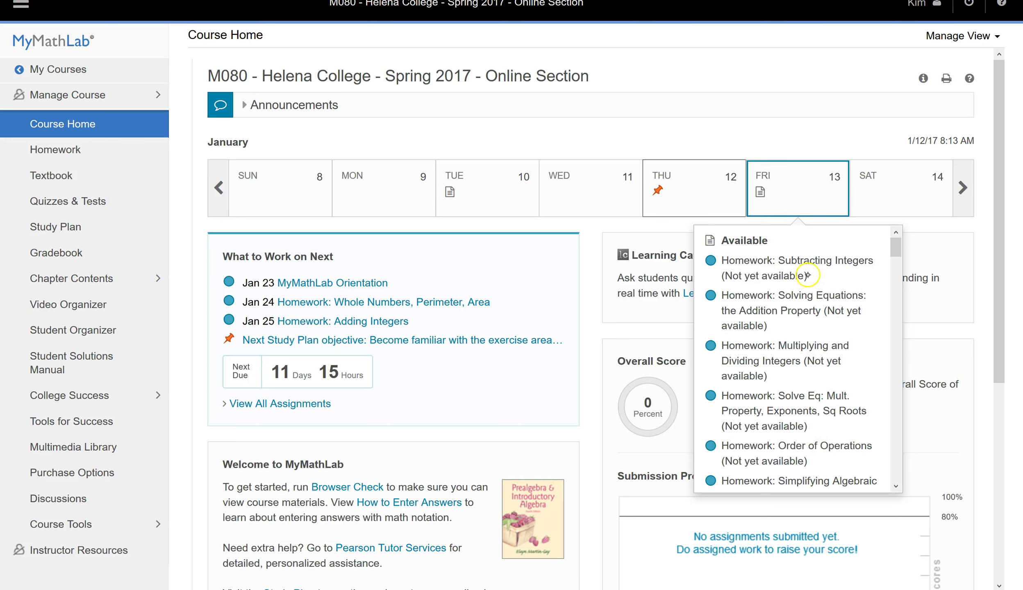
Step: Advance the calendar two weeks to January 22–28 and view Monday the 23rd's Due popover
{"action": "left_click", "coordinate": [962, 189]}
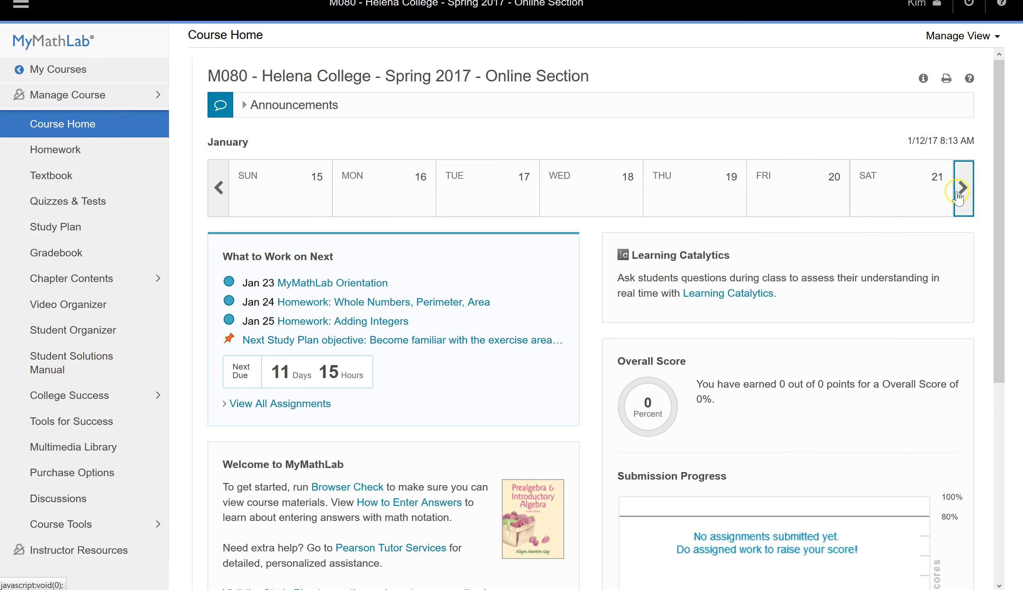
{"action": "left_click", "coordinate": [961, 189]}
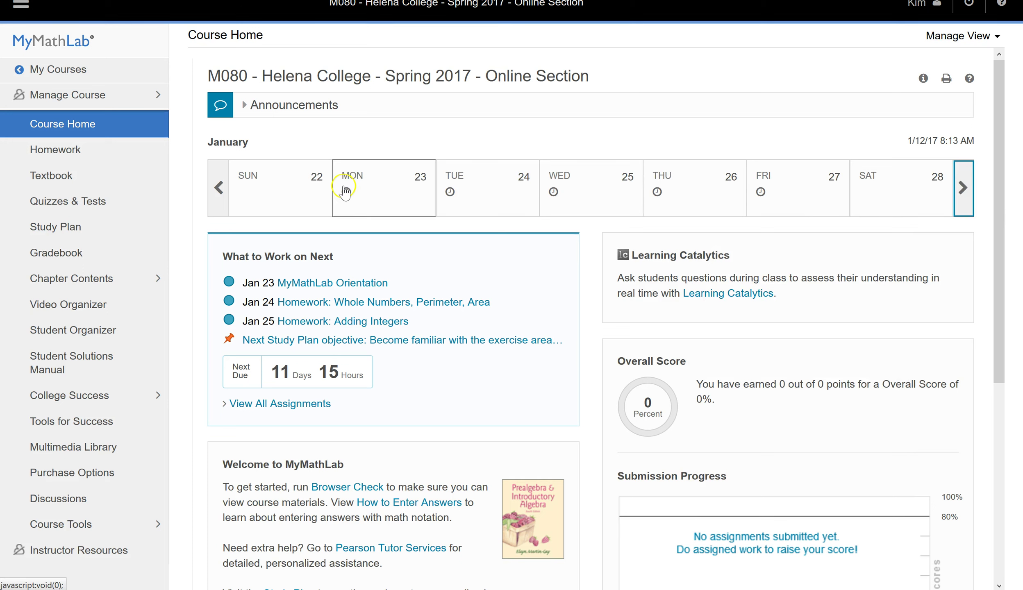
{"action": "left_click", "coordinate": [347, 196]}
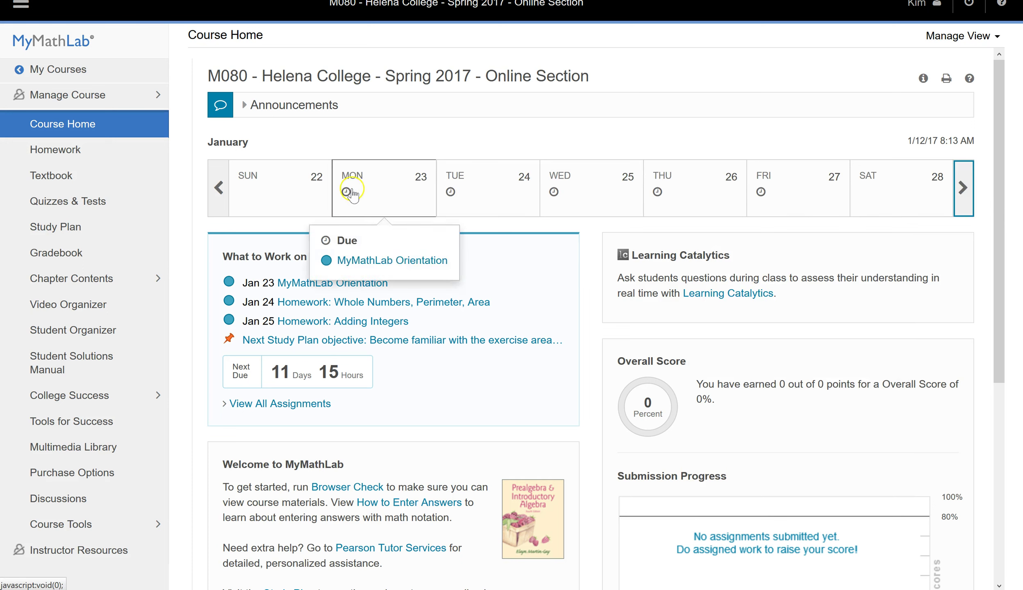
{"action": "left_click", "coordinate": [351, 265]}
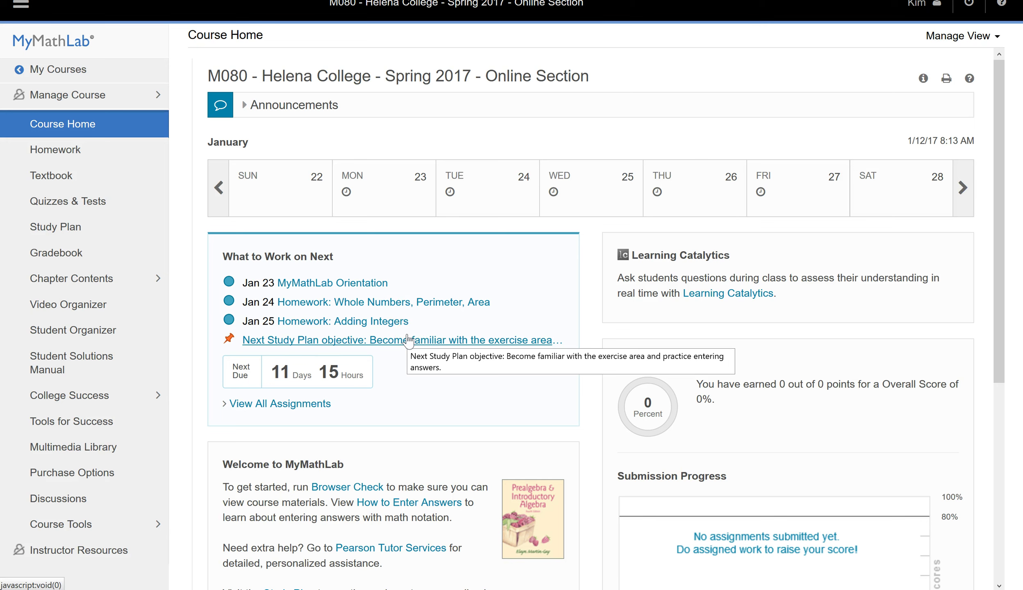
{"action": "left_click", "coordinate": [260, 347]}
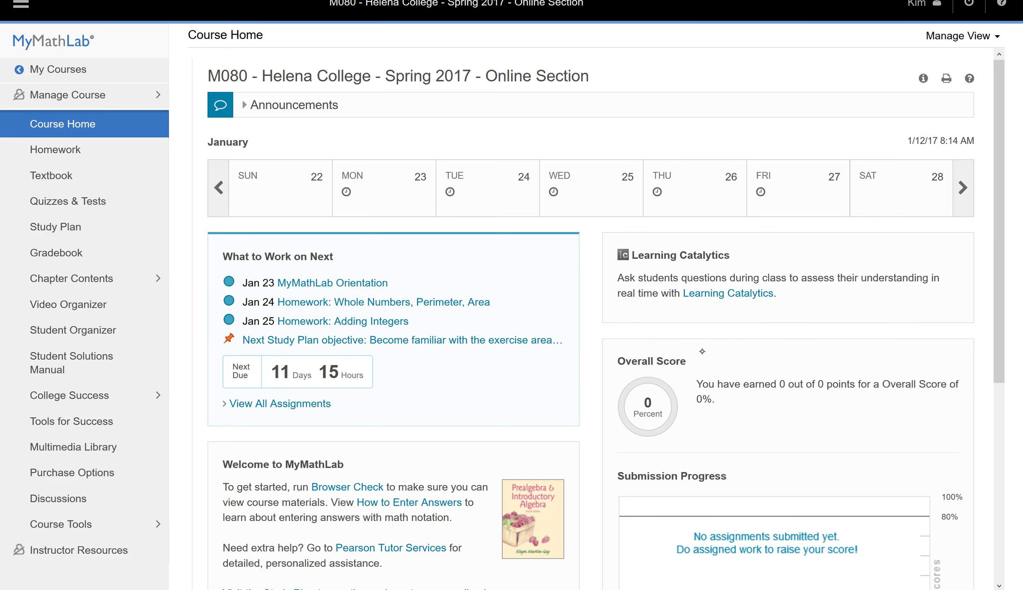
Step: Scroll Course Home down to the Welcome section and Recent Achievements
{"action": "scroll", "coordinate": [702, 351], "scroll_direction": "down", "scroll_amount": 2}
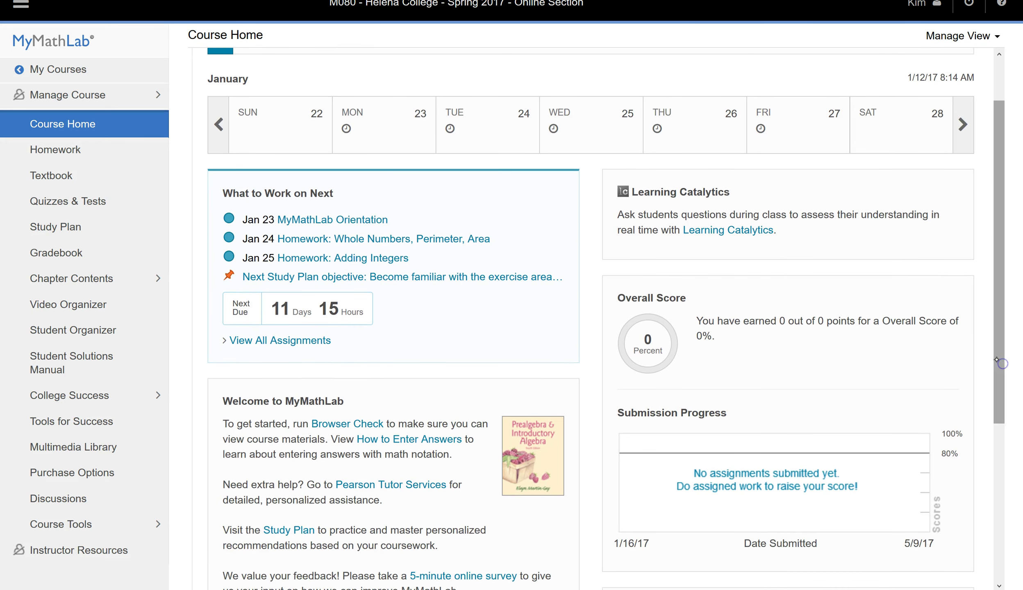
{"action": "left_click", "coordinate": [660, 518]}
{"action": "left_click_drag", "start_coordinate": [998, 248], "coordinate": [992, 296]}
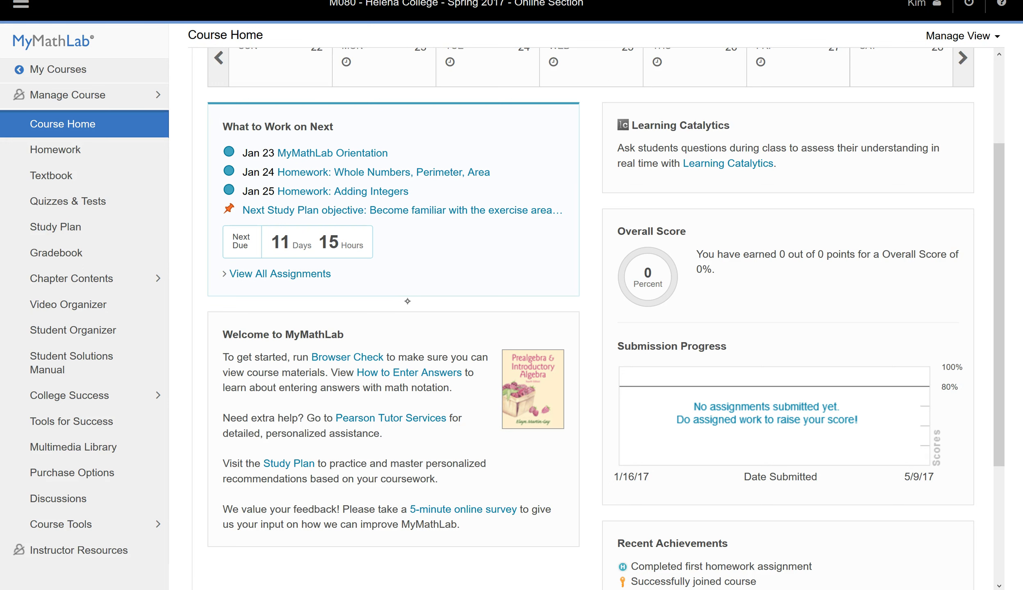
{"action": "left_click", "coordinate": [24, 145]}
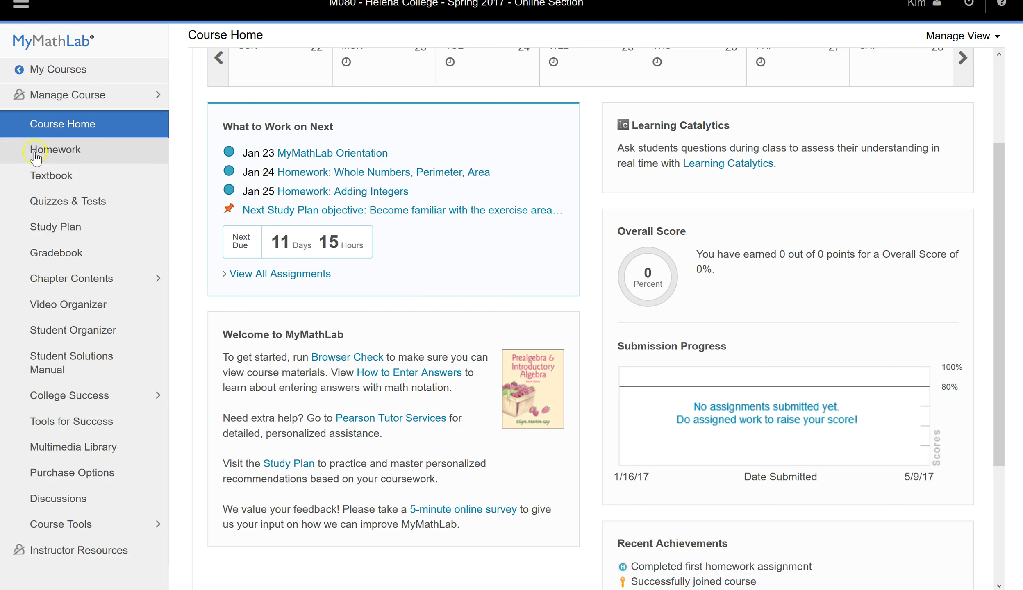
Step: Open Homework and Tests and filter the list to All Assignments
{"action": "left_click", "coordinate": [51, 154]}
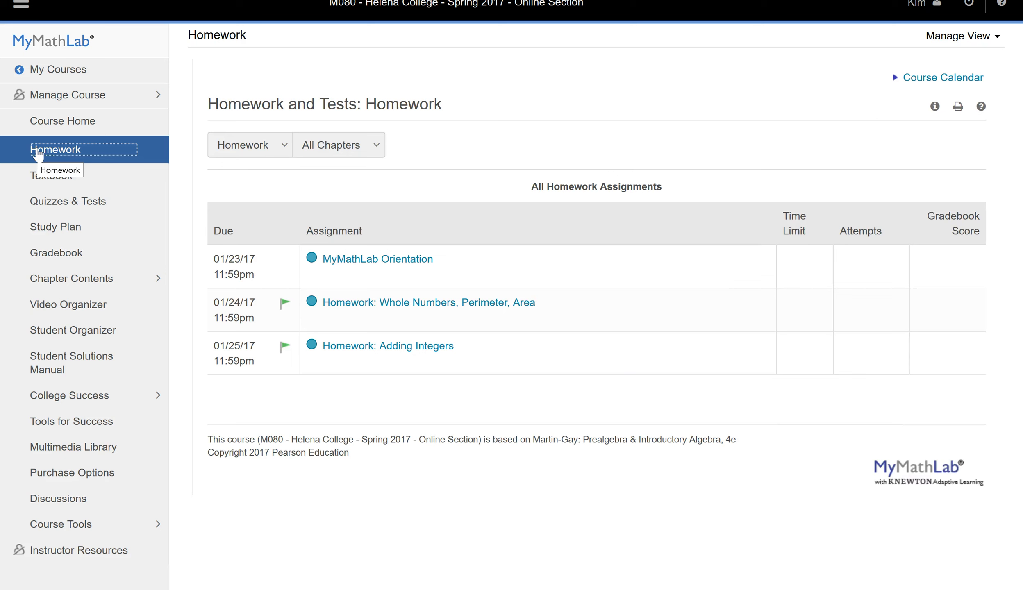
{"action": "left_click", "coordinate": [284, 146]}
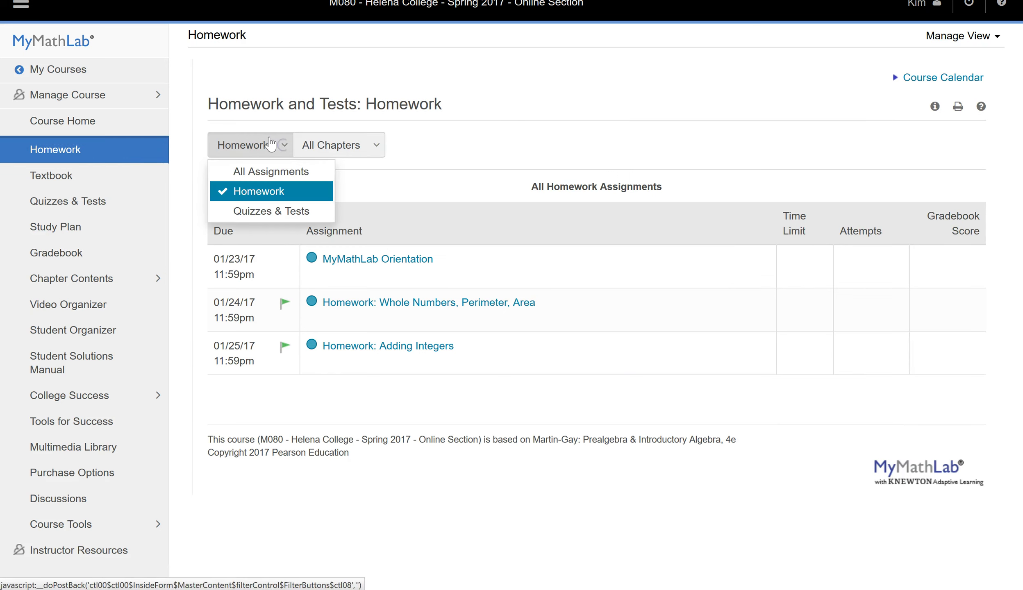
{"action": "left_click", "coordinate": [268, 173]}
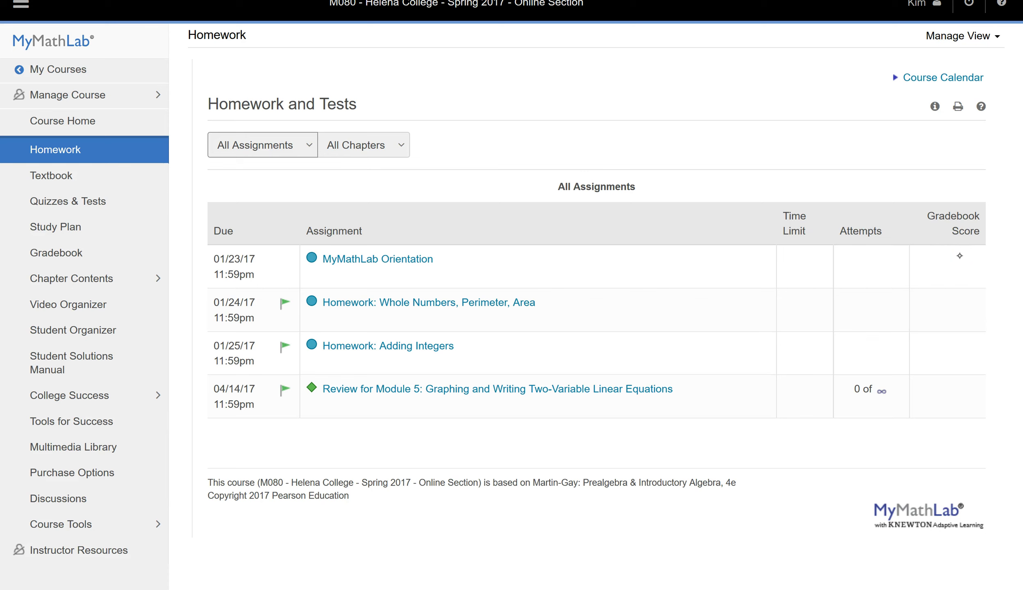
{"action": "left_click", "coordinate": [977, 265]}
Step: View the Whole Numbers prerequisite flag, then filter the list to Homework only
{"action": "left_click", "coordinate": [284, 304]}
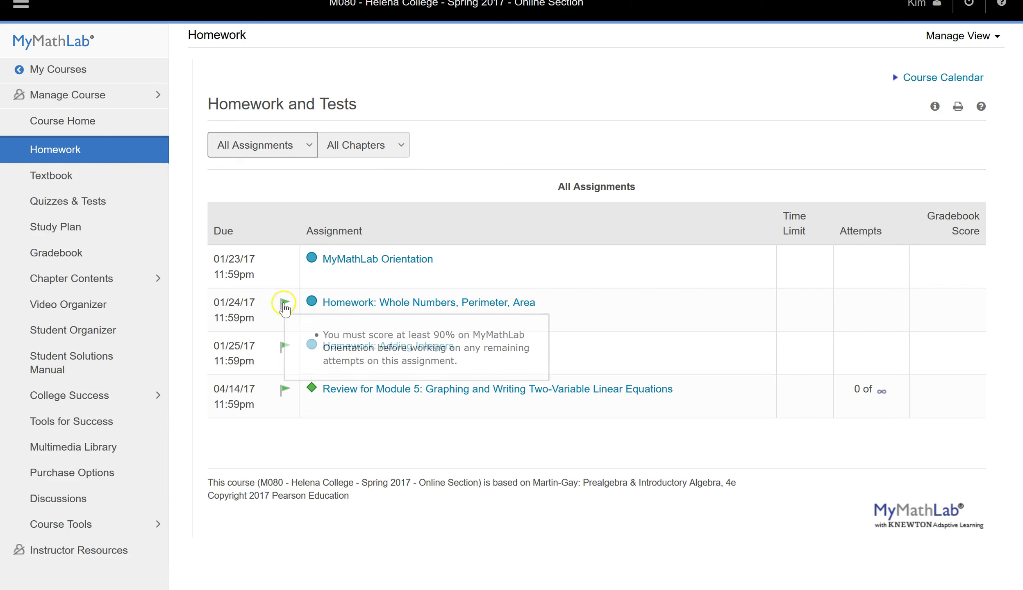
{"action": "left_click", "coordinate": [283, 305]}
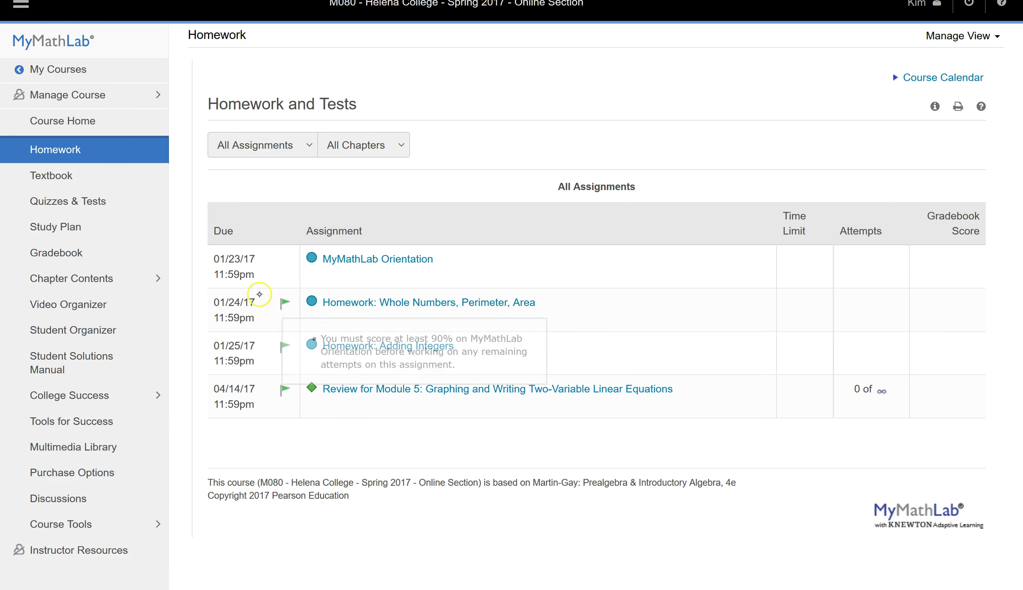
{"action": "left_click", "coordinate": [285, 306]}
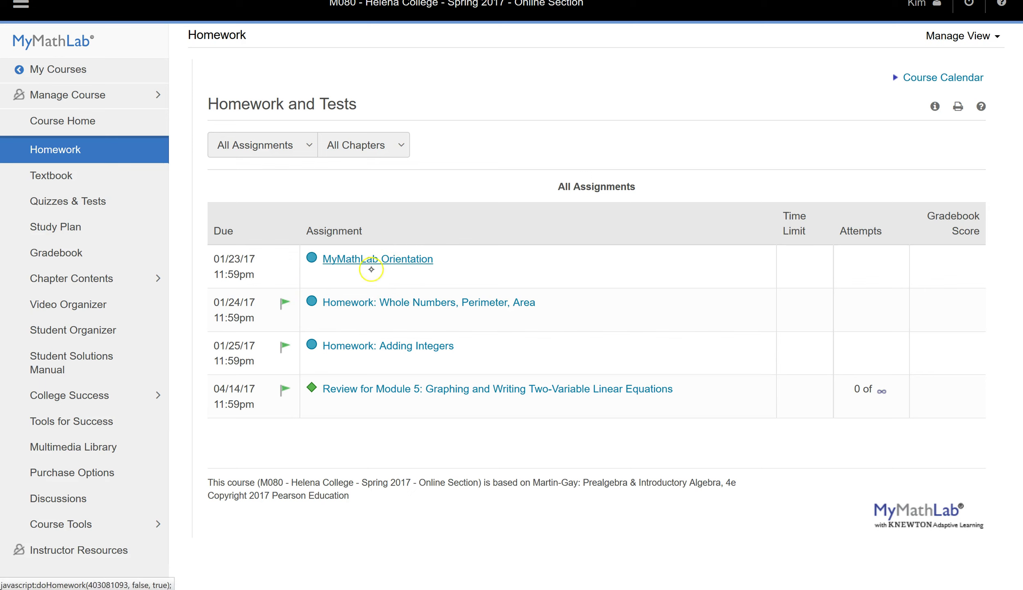
{"action": "mouse_move", "coordinate": [280, 305]}
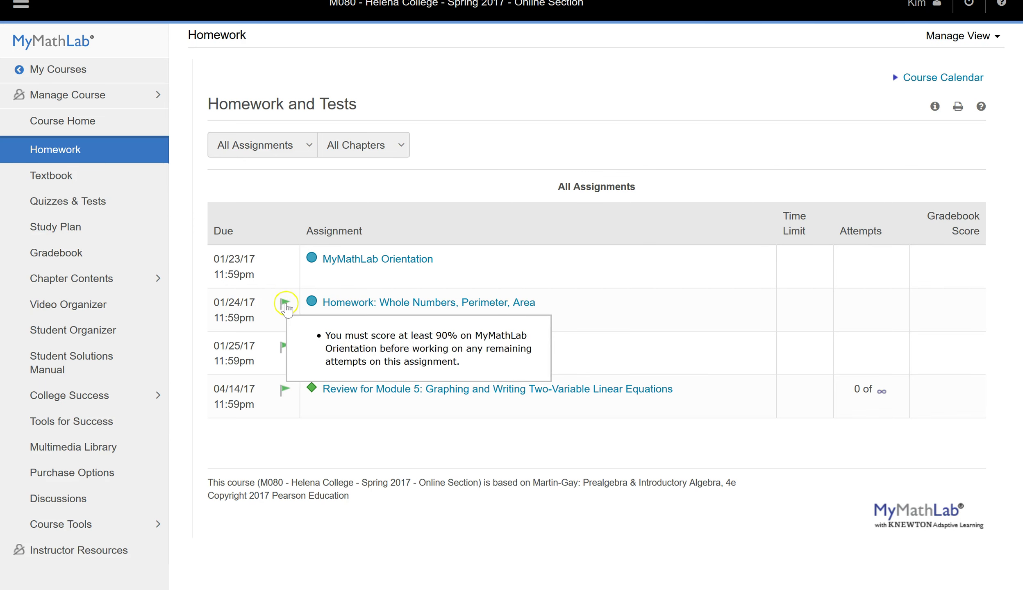
{"action": "left_click", "coordinate": [353, 265]}
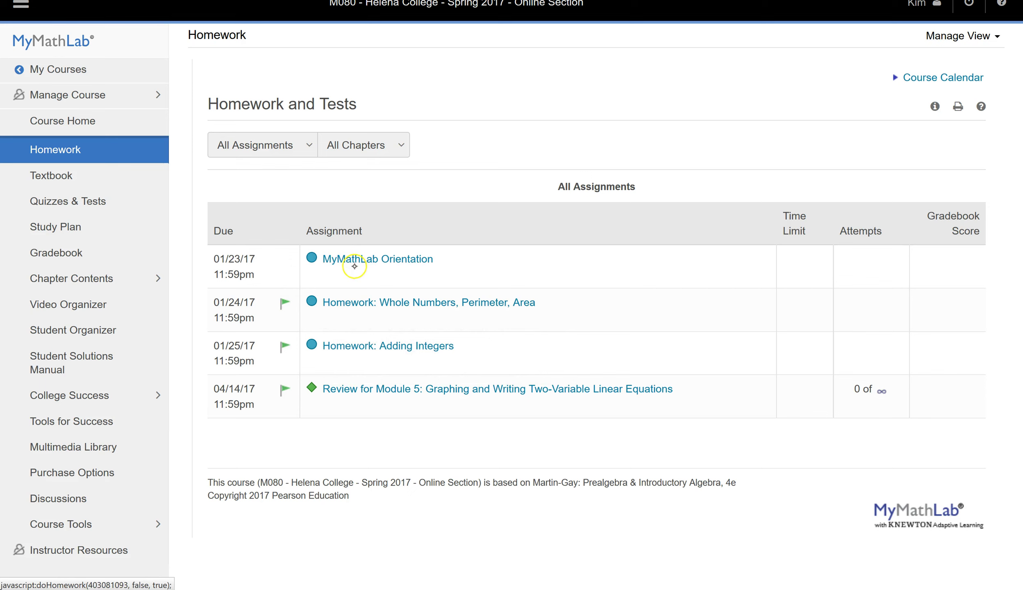
{"action": "left_click", "coordinate": [305, 143]}
{"action": "left_click", "coordinate": [278, 190]}
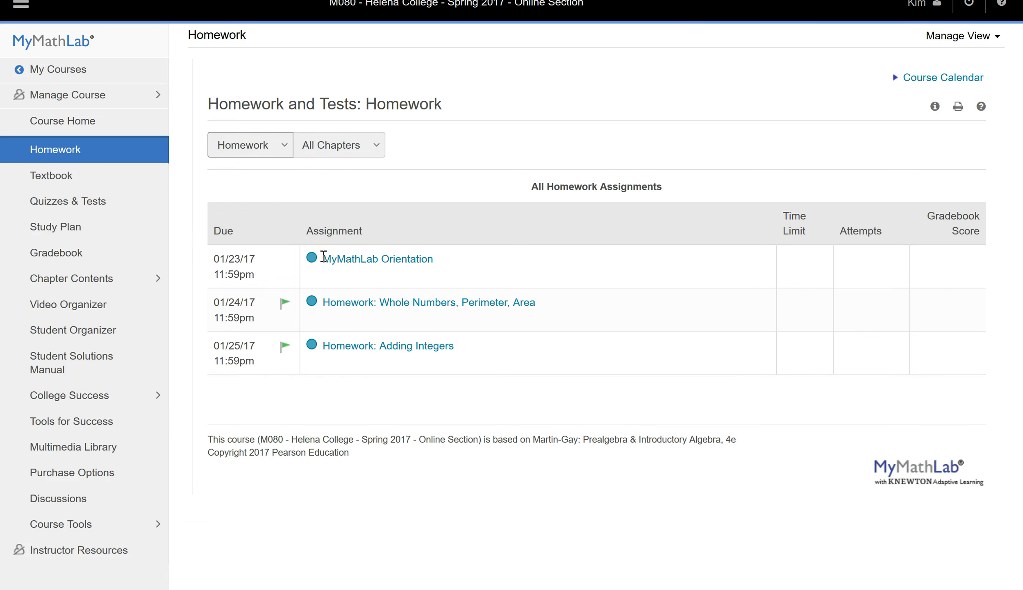
Step: Filter the list to Quizzes & Tests and highlight the Module 5 review row
{"action": "left_click", "coordinate": [283, 143]}
{"action": "left_click", "coordinate": [269, 211]}
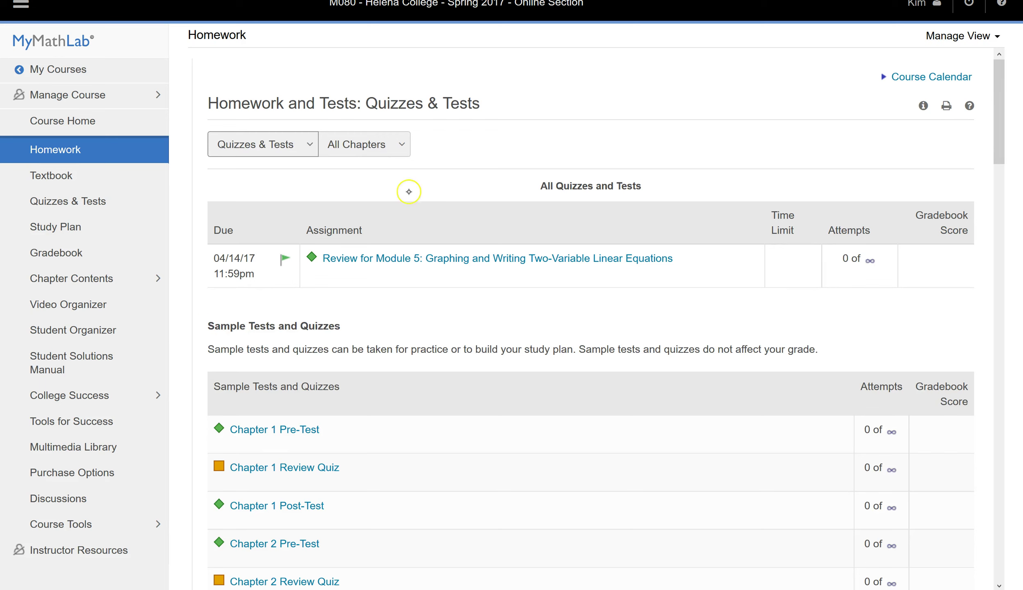
{"action": "left_click_drag", "start_coordinate": [291, 176], "coordinate": [527, 270]}
{"action": "left_click", "coordinate": [349, 330]}
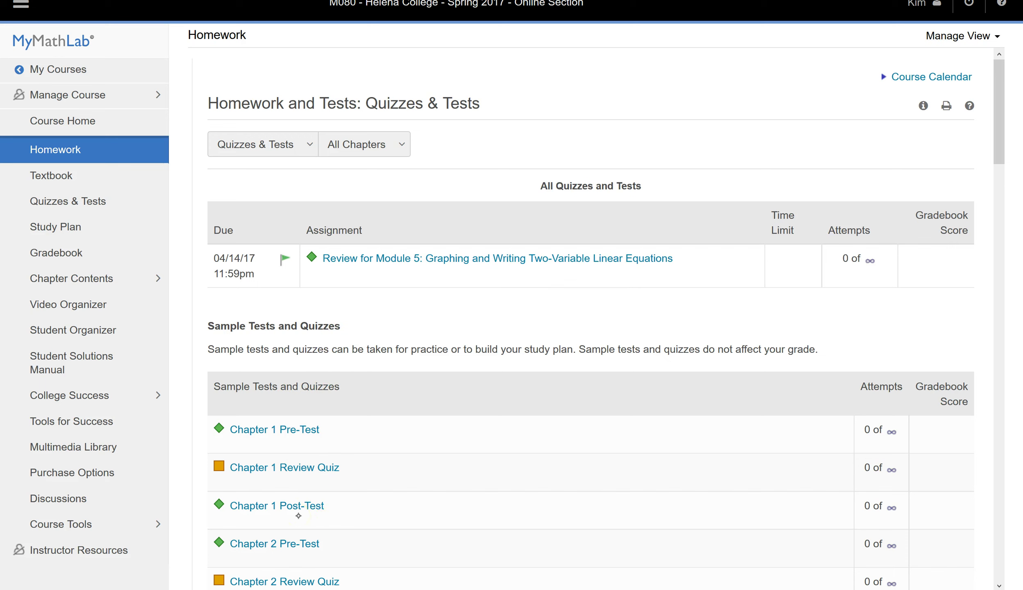
Step: Restore All Assignments, then go to Quizzes & Tests and on to the Study Plan
{"action": "left_click", "coordinate": [310, 144]}
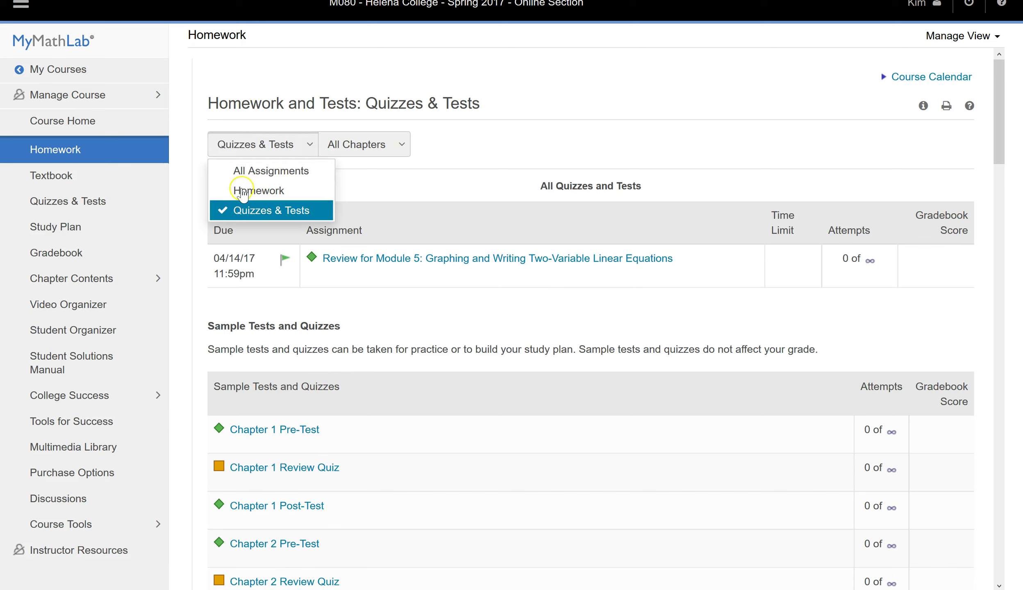
{"action": "left_click", "coordinate": [273, 171]}
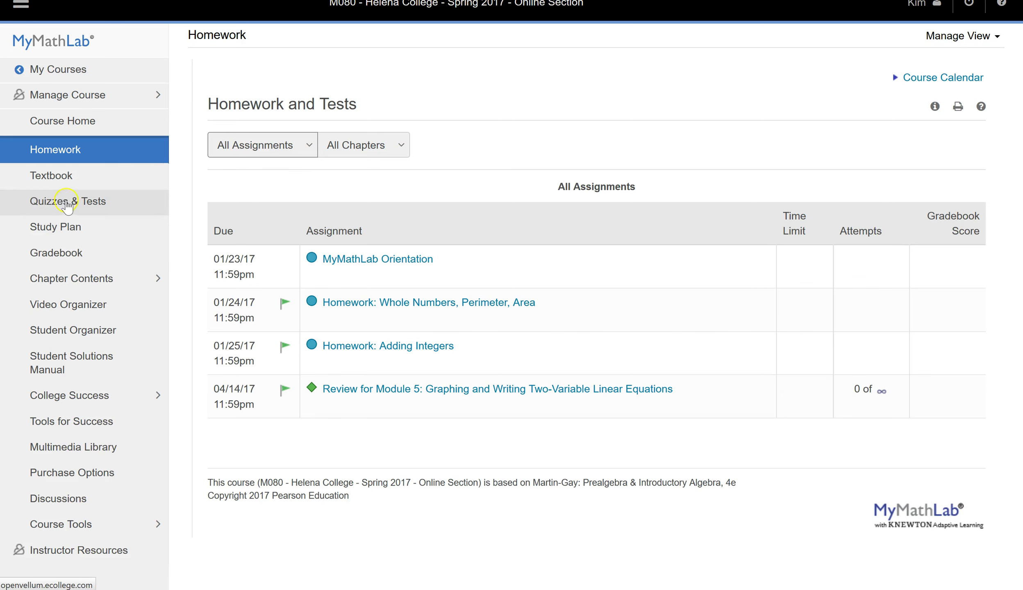
{"action": "left_click", "coordinate": [76, 211]}
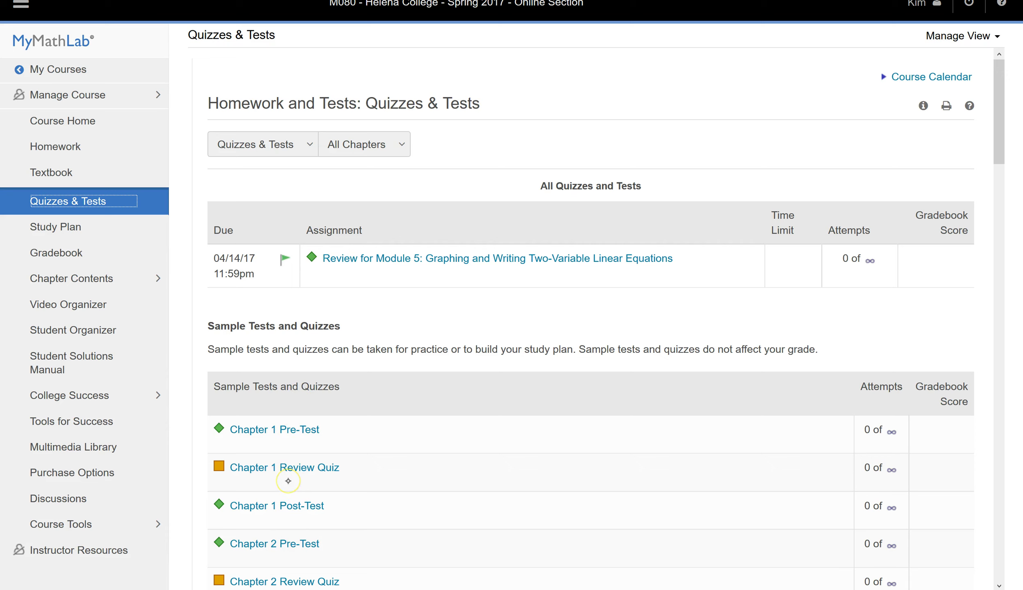
{"action": "left_click", "coordinate": [45, 227]}
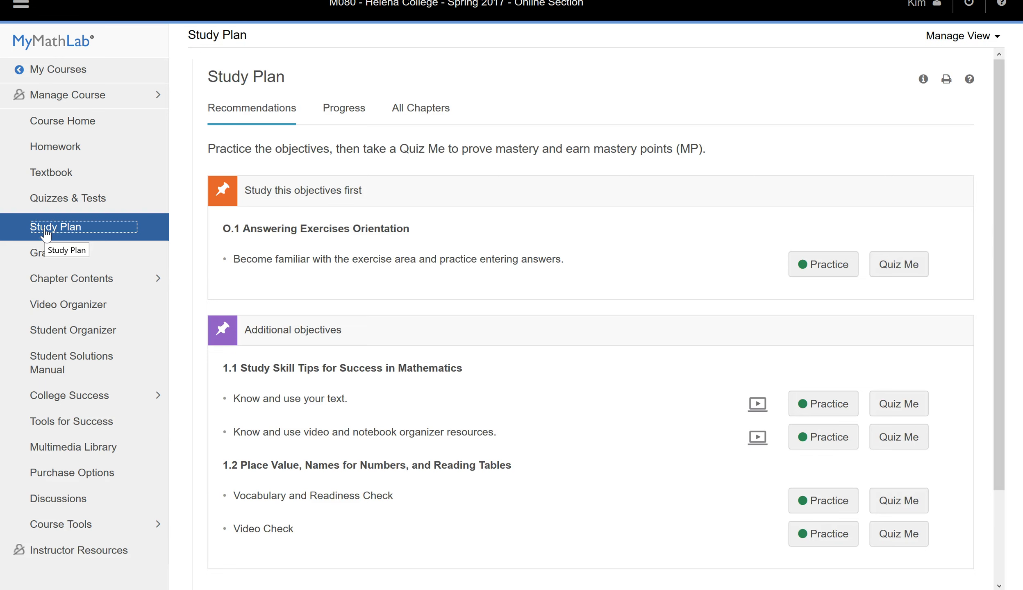
Step: In All Chapters, expand Ch. 1 and section 1.7, then open 'Use the order of operations.'
{"action": "left_click_drag", "start_coordinate": [1000, 201], "coordinate": [995, 236]}
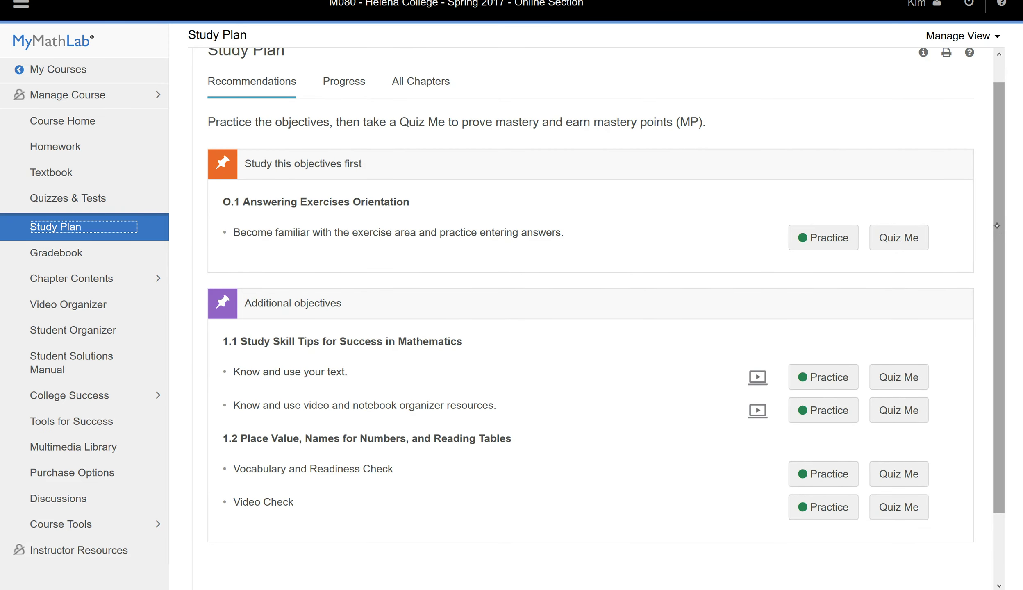
{"action": "left_click", "coordinate": [420, 84]}
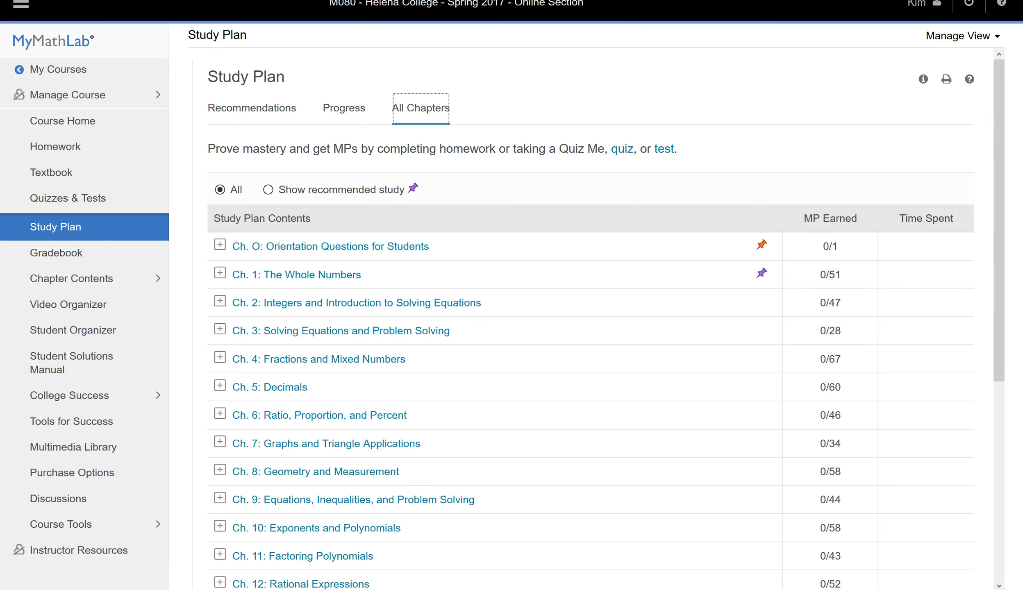
{"action": "left_click", "coordinate": [220, 273]}
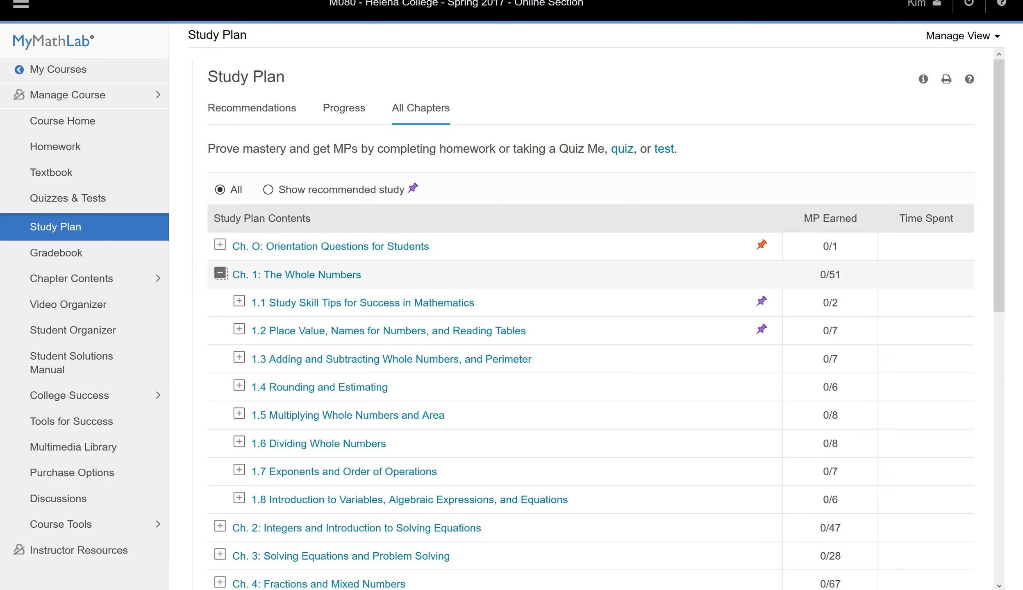
{"action": "left_click_drag", "start_coordinate": [239, 470], "coordinate": [192, 467]}
{"action": "left_click", "coordinate": [239, 471]}
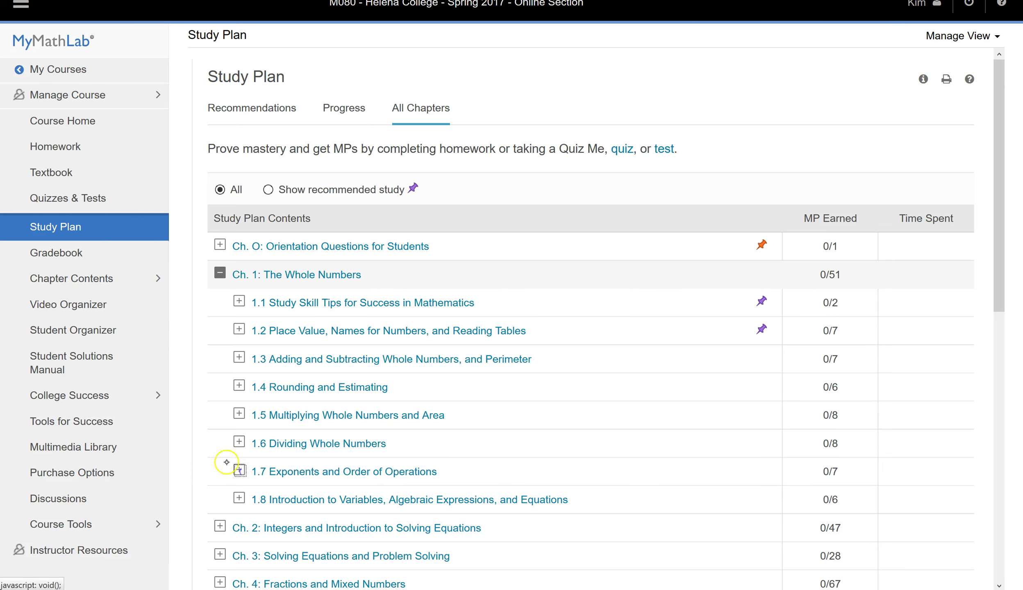
{"action": "left_click", "coordinate": [239, 470]}
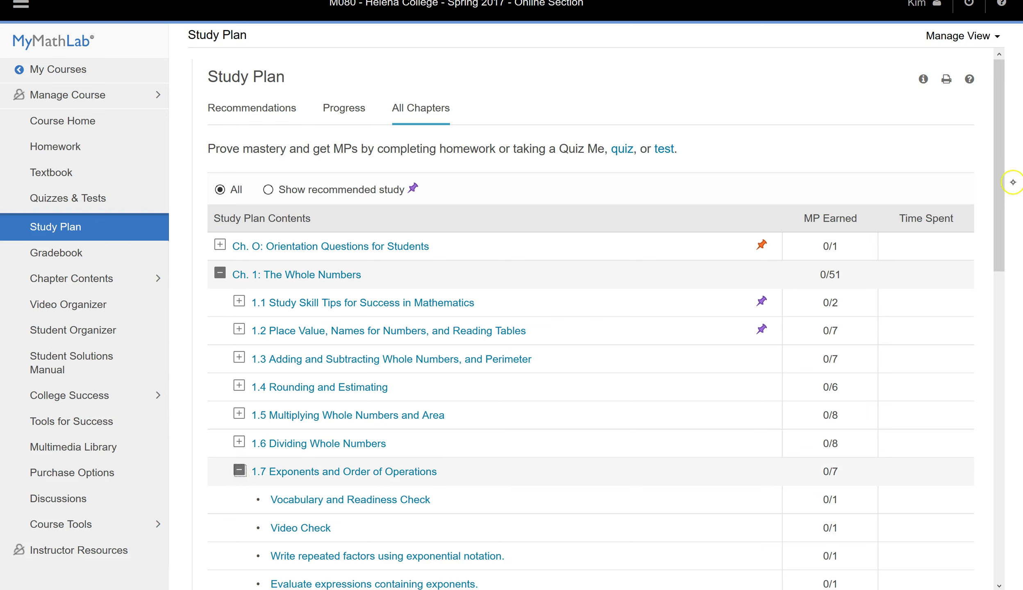
{"action": "left_click_drag", "start_coordinate": [1002, 186], "coordinate": [1009, 276]}
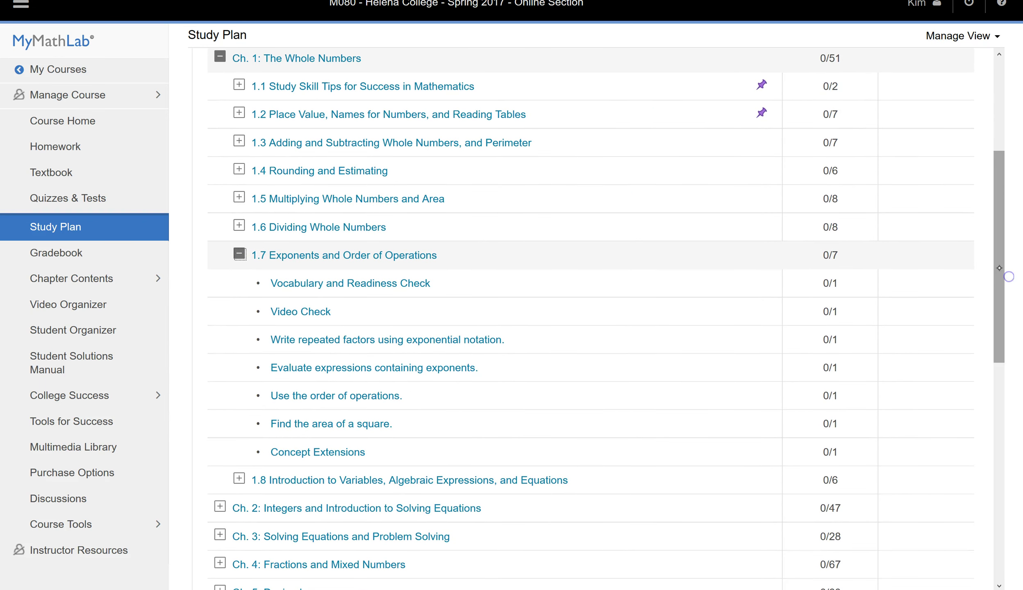
{"action": "left_click", "coordinate": [349, 396]}
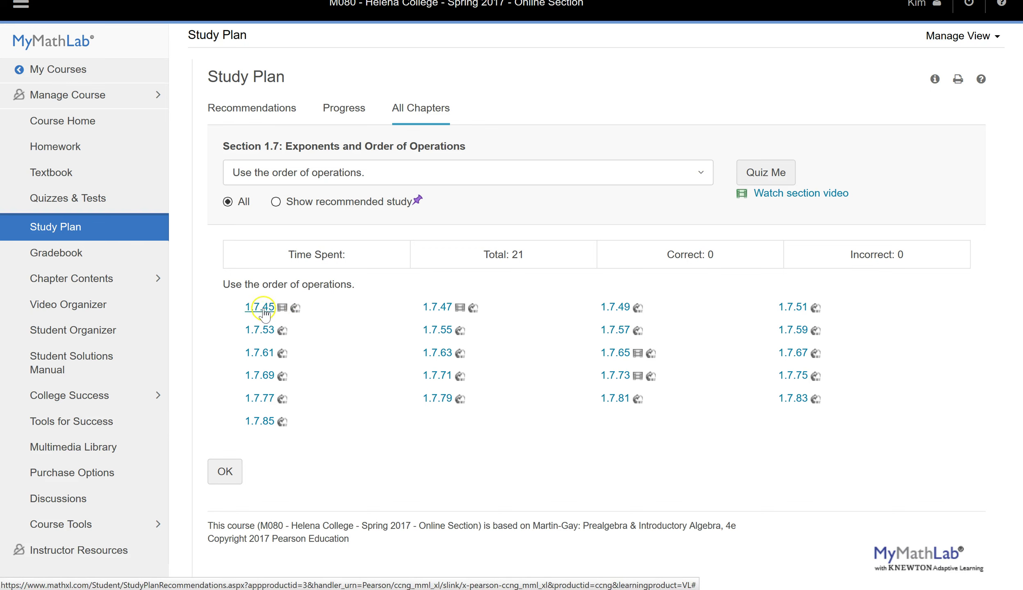
Step: Open practice exercise 1.7.45, simplify 17 + 2 • 2
{"action": "left_click", "coordinate": [250, 307]}
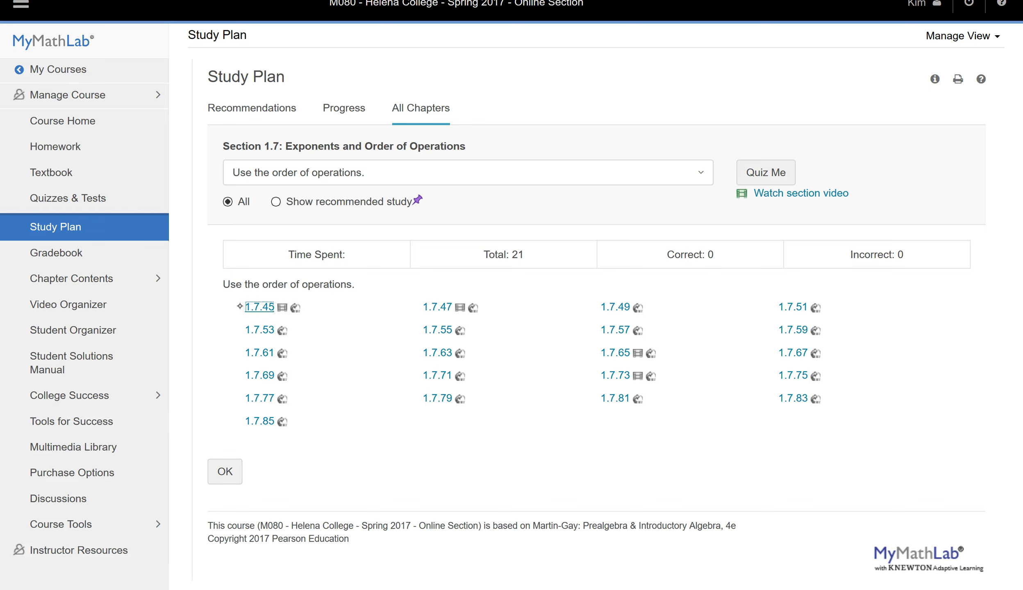
{"action": "left_click", "coordinate": [258, 307]}
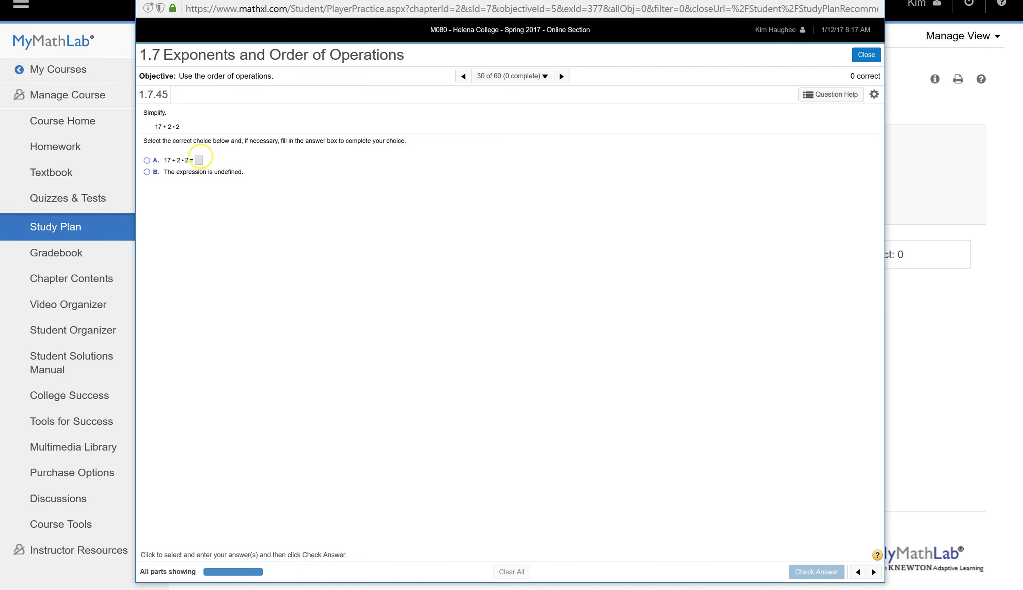
Step: Answer 1.7.45 with 21 in choice A, check it, and advance to 1.7.47
{"action": "left_click", "coordinate": [198, 160]}
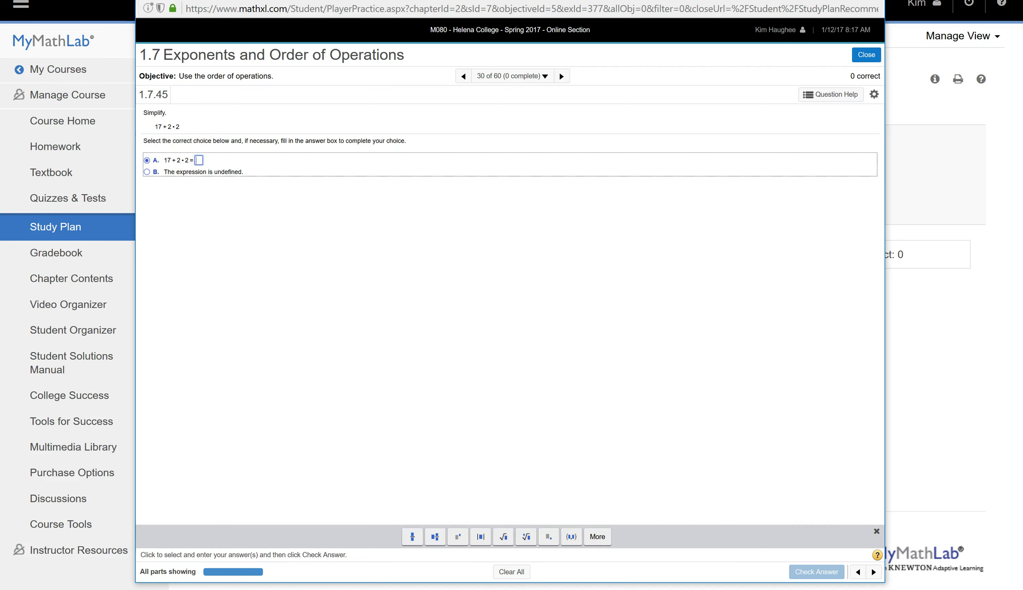
{"action": "type", "text": "21"}
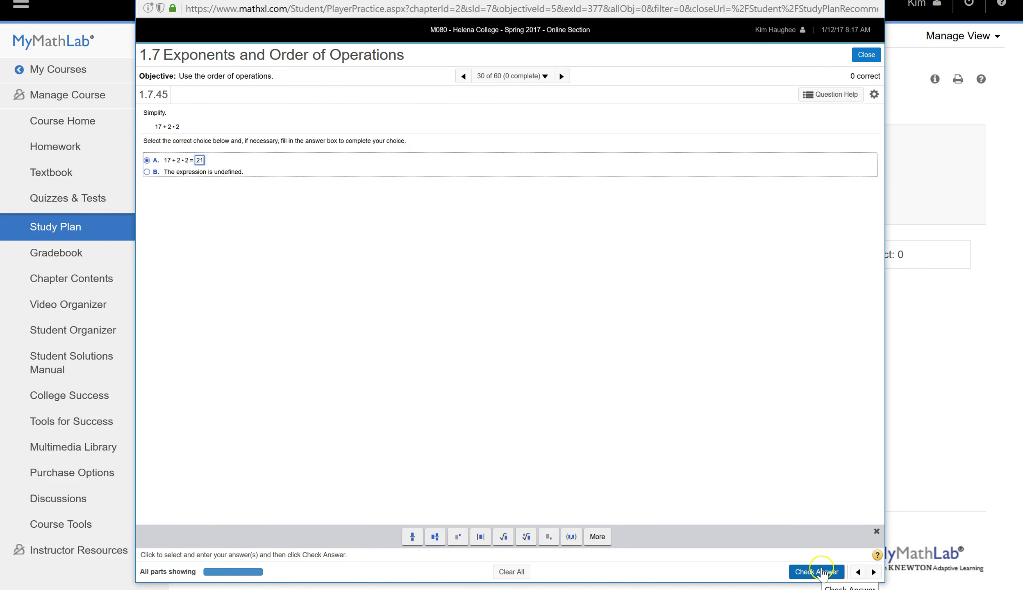
{"action": "left_click", "coordinate": [806, 568]}
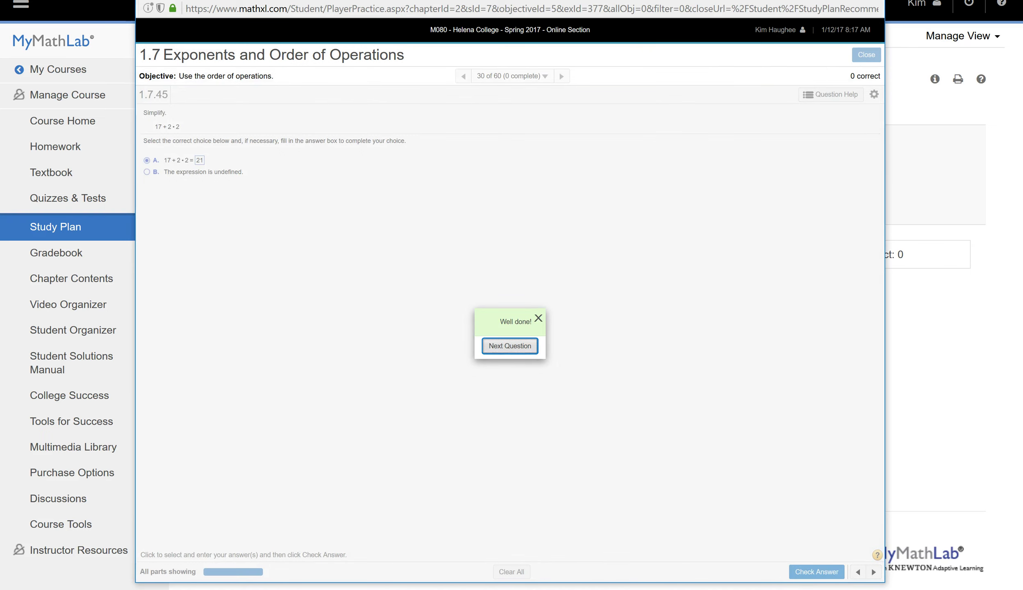
{"action": "left_click", "coordinate": [513, 348]}
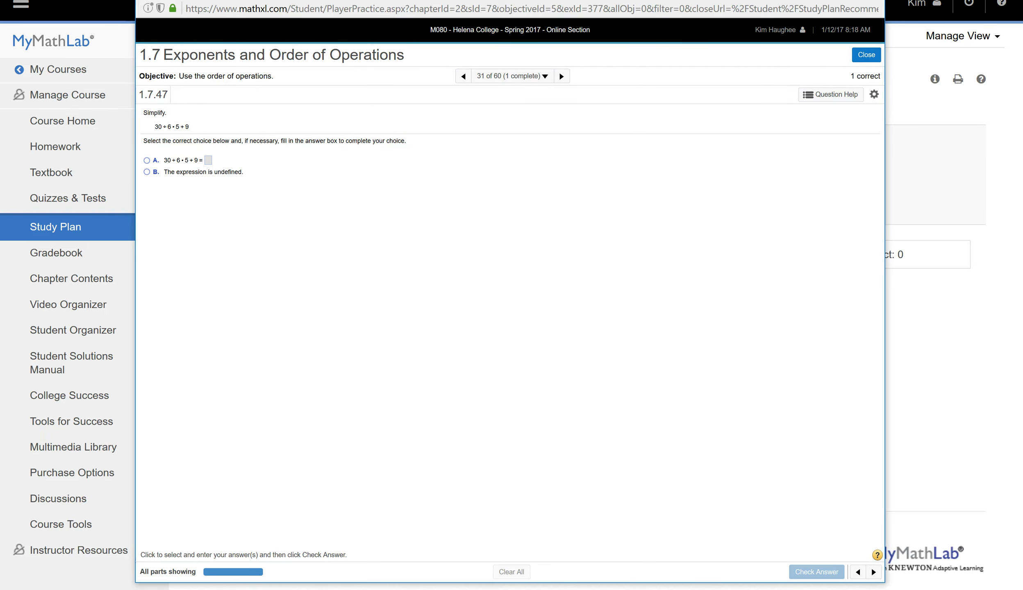
Step: Answer 1.7.47 with 1 in choice A and check it, dismissing the incorrect feedback
{"action": "left_click", "coordinate": [205, 162]}
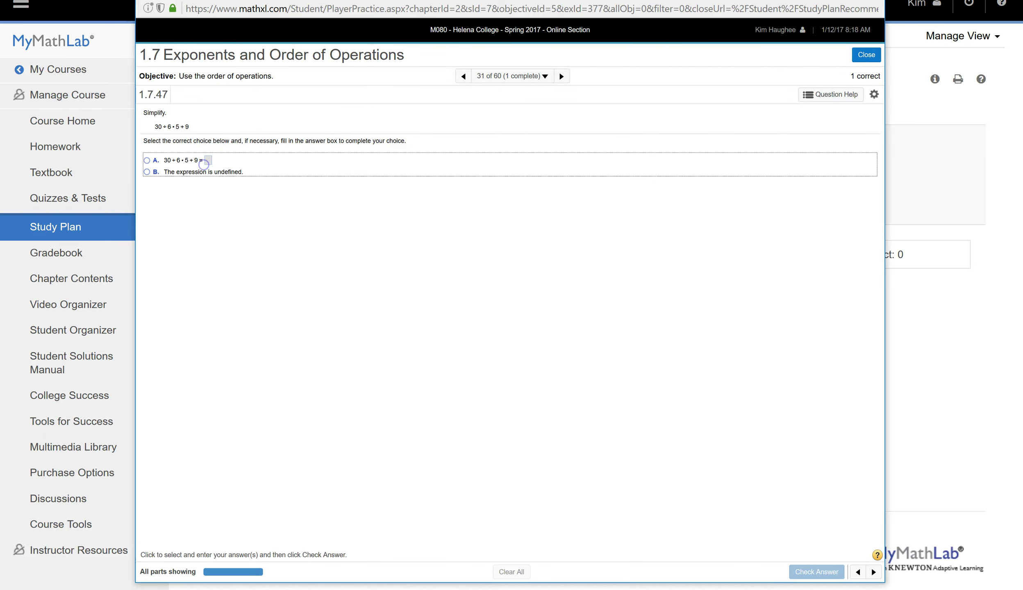
{"action": "left_click", "coordinate": [208, 161]}
{"action": "type", "text": "1"}
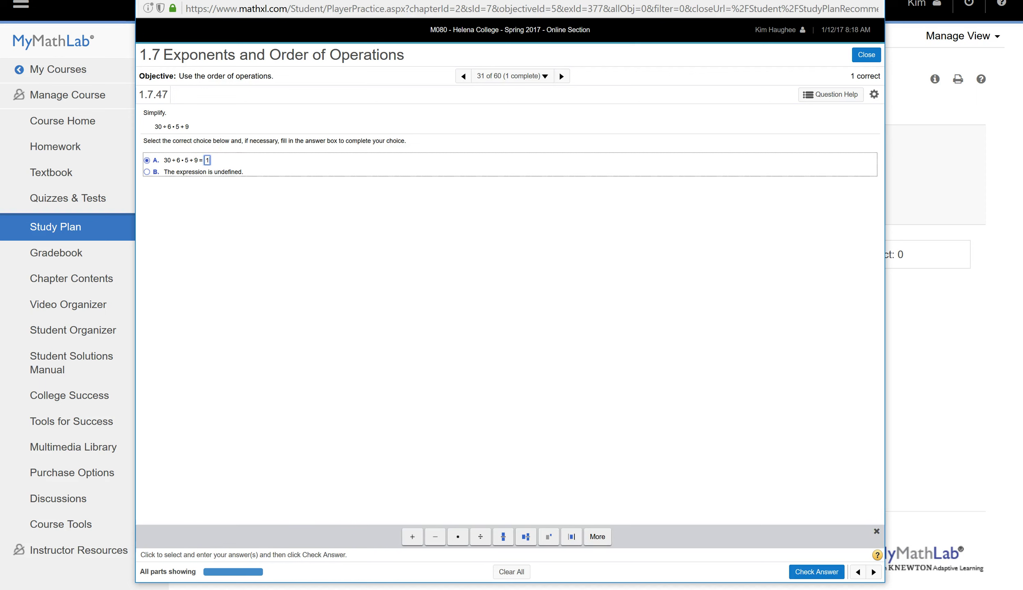
{"action": "left_click", "coordinate": [814, 572]}
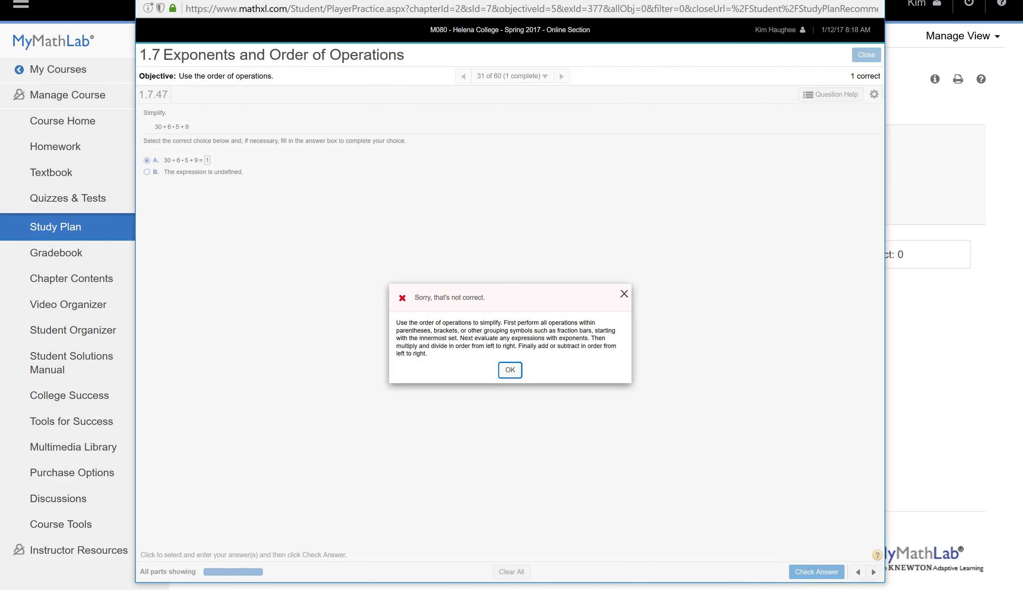
{"action": "left_click", "coordinate": [511, 371]}
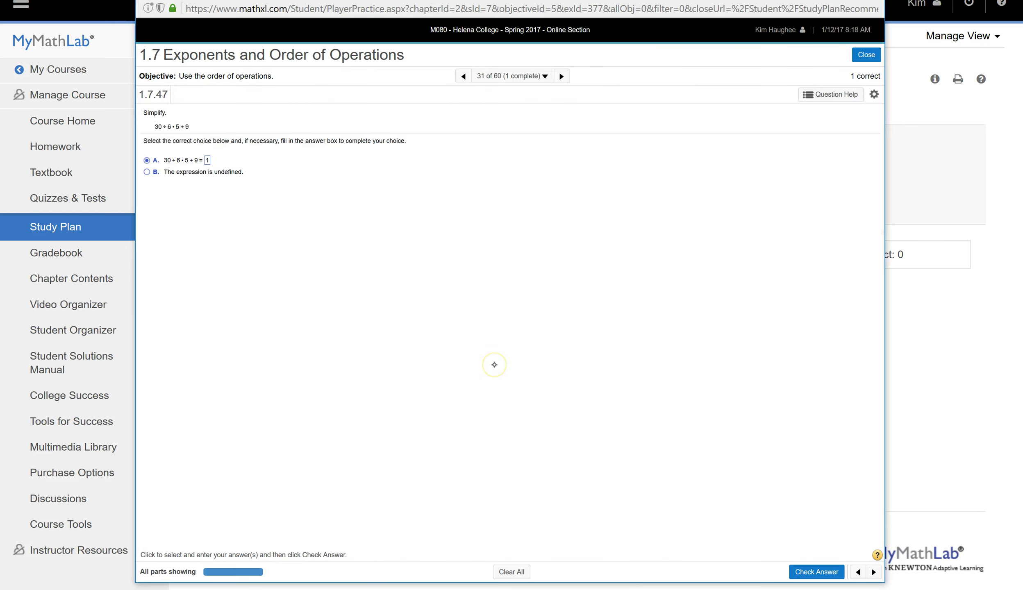
Step: Change the answer to 3, resubmit it, then request a similar question
{"action": "left_click", "coordinate": [208, 159]}
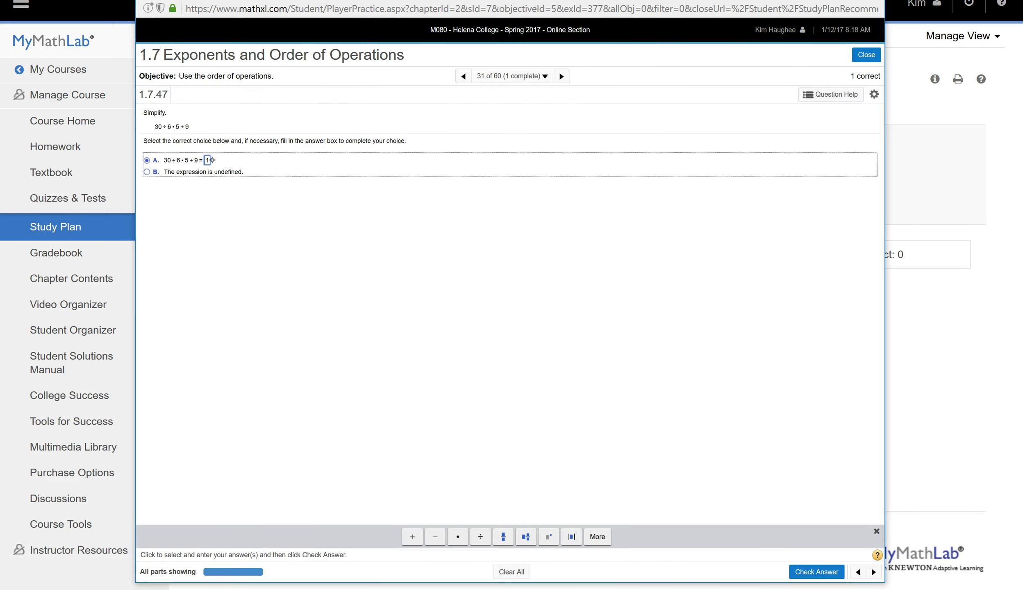
{"action": "key", "text": "BackSpace"}
{"action": "type", "text": "3"}
{"action": "key", "text": "Return"}
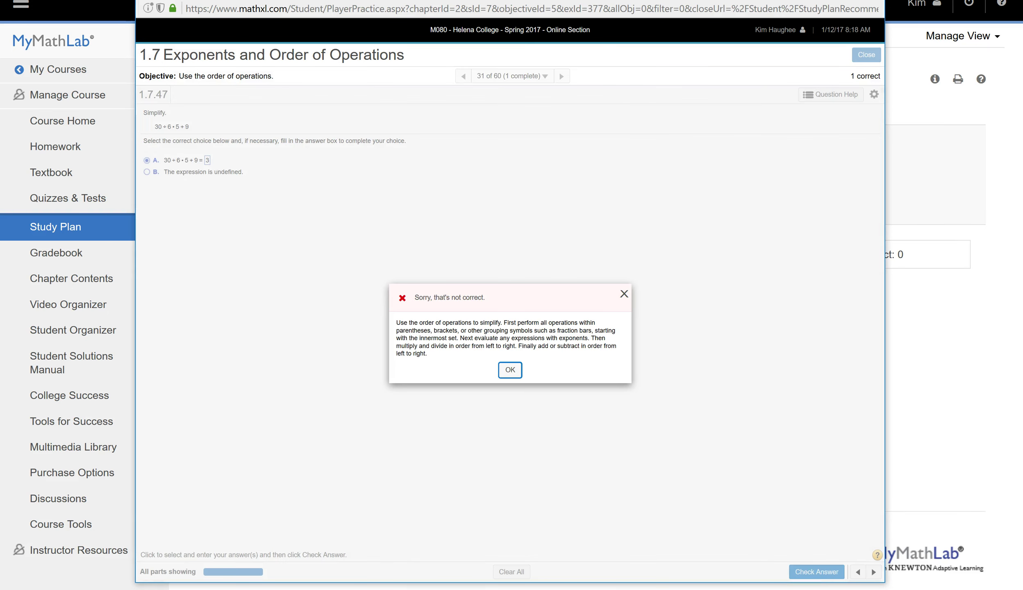
{"action": "left_click", "coordinate": [511, 370]}
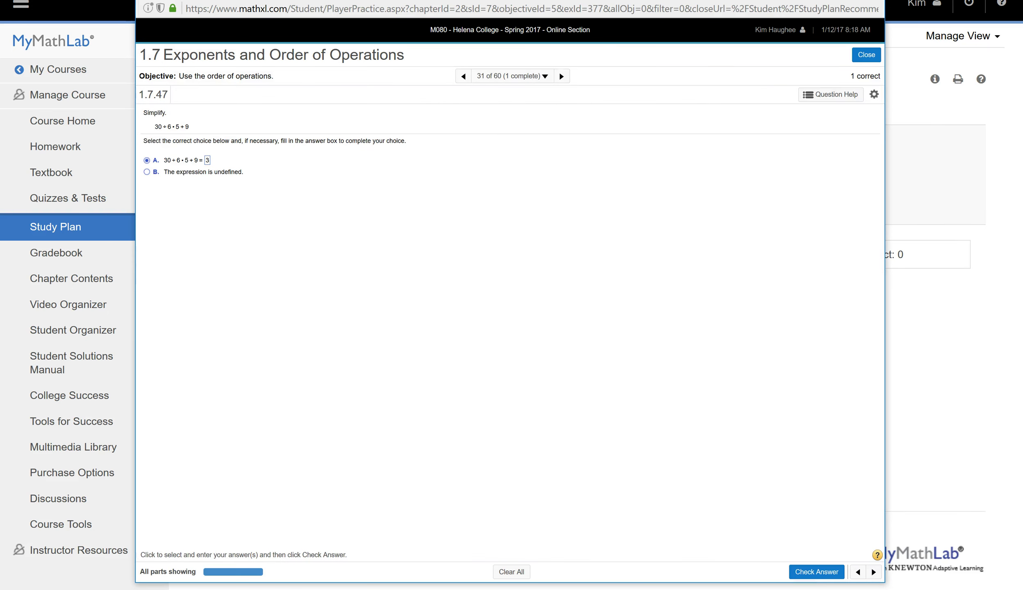
{"action": "left_click", "coordinate": [793, 570]}
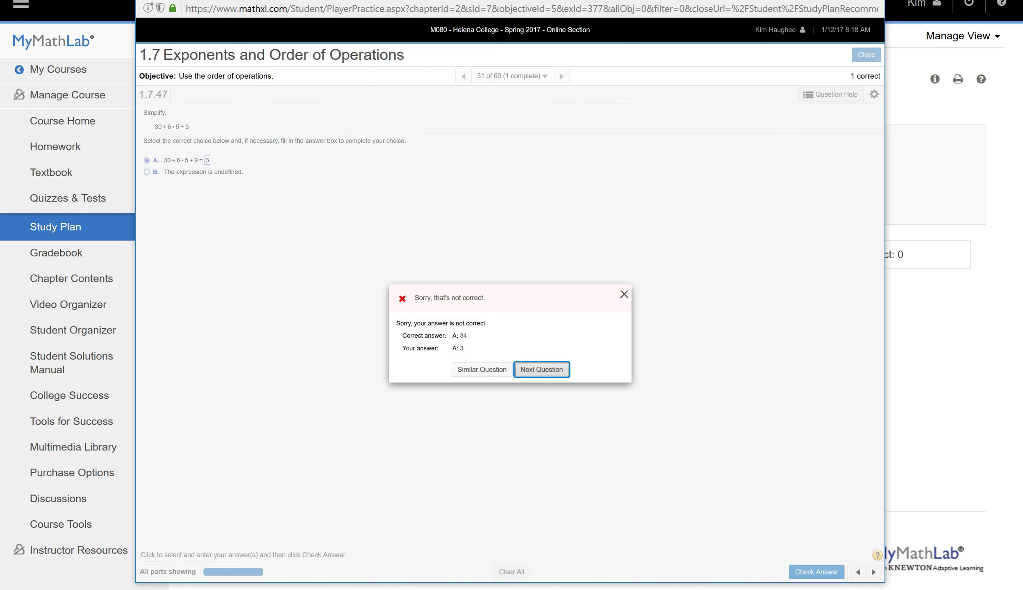
{"action": "left_click", "coordinate": [477, 371]}
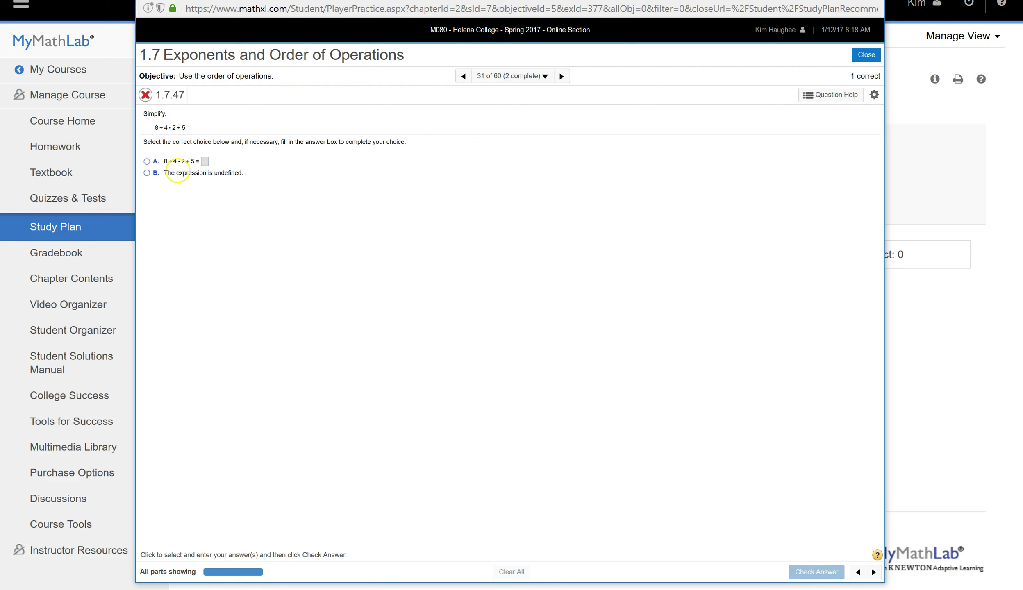
Step: Answer 9 for 8 ÷ 4 • 2 + 5 and advance to exercise 1.7.49 (63 ÷ 9 − 1)
{"action": "left_click", "coordinate": [204, 162]}
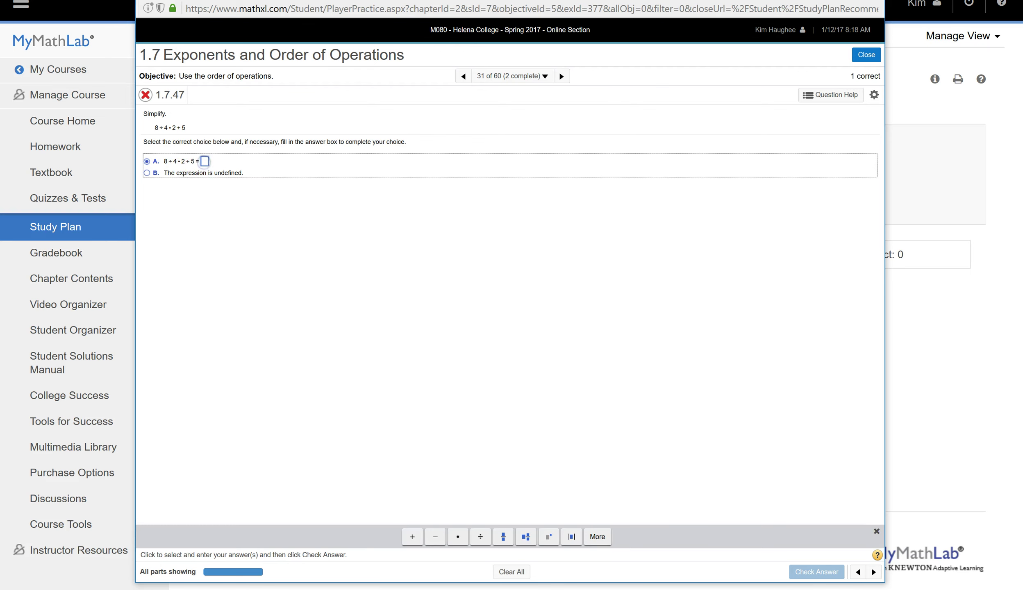
{"action": "type", "text": "9"}
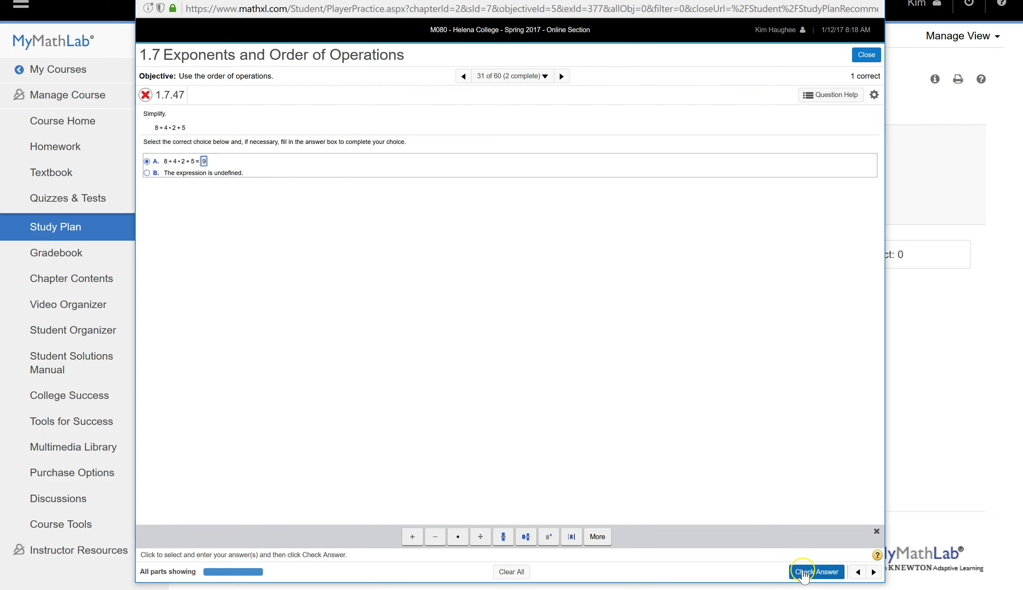
{"action": "left_click", "coordinate": [806, 572]}
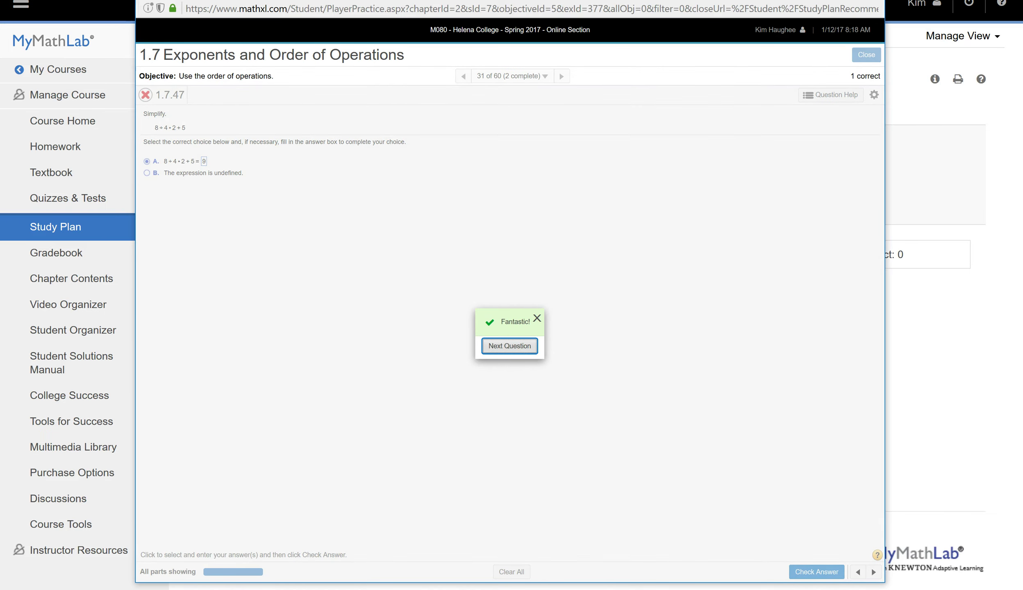
{"action": "left_click", "coordinate": [490, 347]}
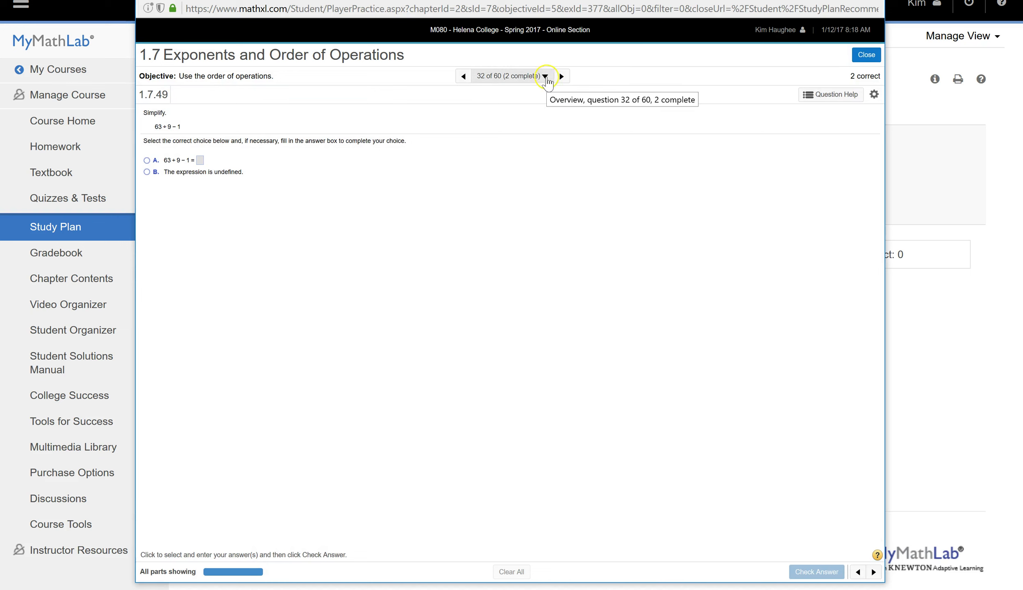
Step: Review the Study Plan question overview, advance to question 33 of 60, and close the practice window
{"action": "left_click", "coordinate": [542, 79]}
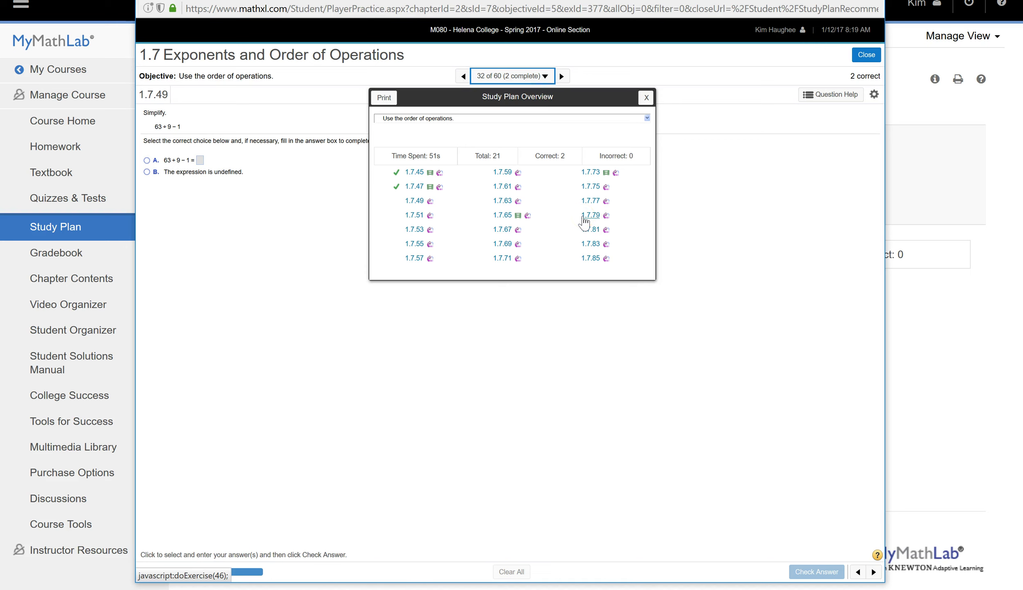
{"action": "left_click", "coordinate": [647, 97]}
{"action": "left_click", "coordinate": [561, 77]}
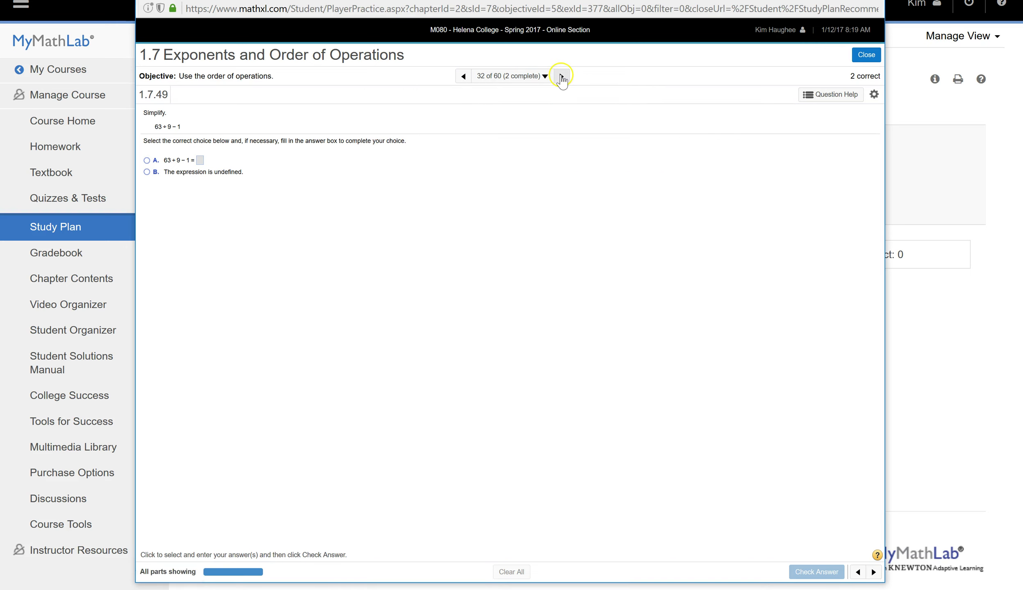
{"action": "left_click", "coordinate": [562, 77]}
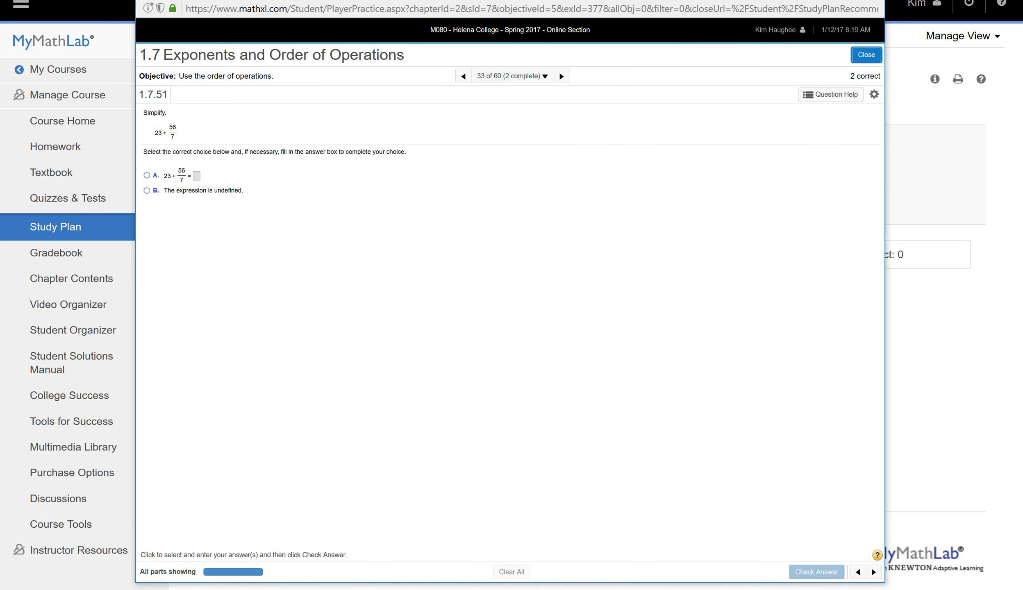
{"action": "key", "text": "Return"}
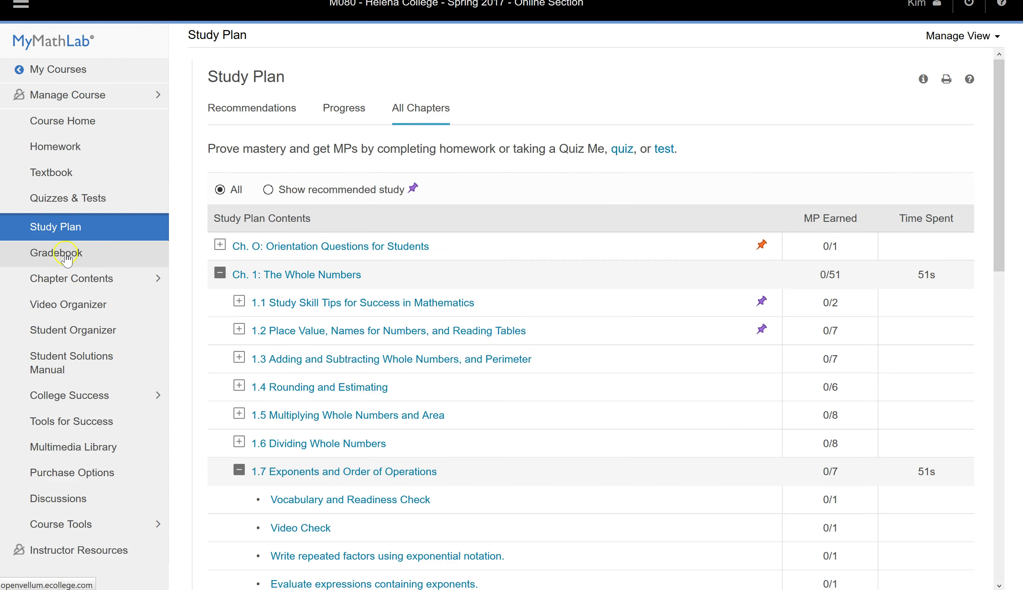
Step: Open the Gradebook to view the overall score and submitted assignments
{"action": "left_click", "coordinate": [64, 257]}
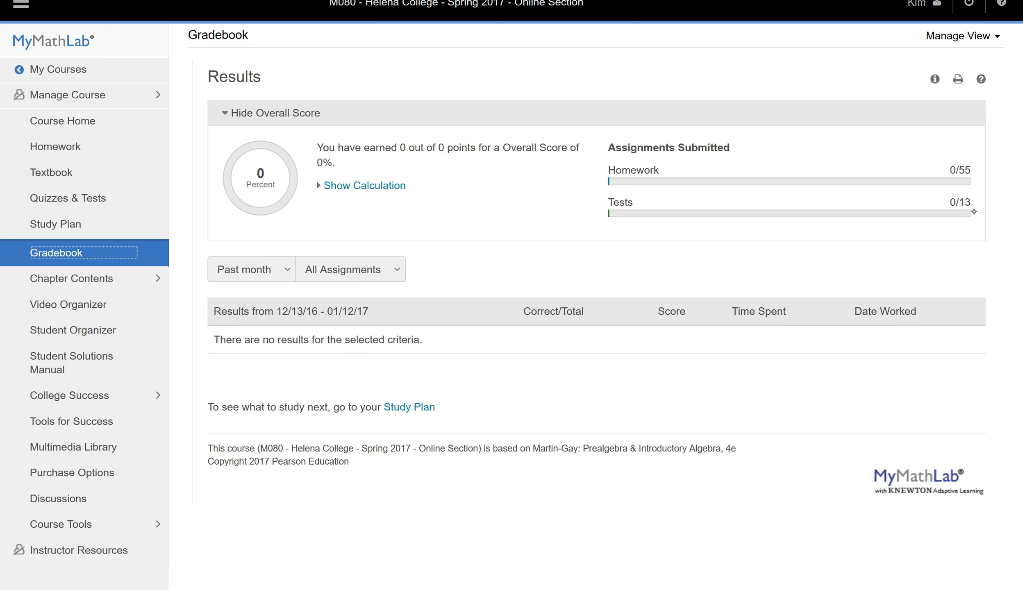
{"action": "left_click", "coordinate": [976, 205]}
Step: Open the eTextbook at section 1.6, Objective B: Performing Long Division
{"action": "left_click", "coordinate": [47, 180]}
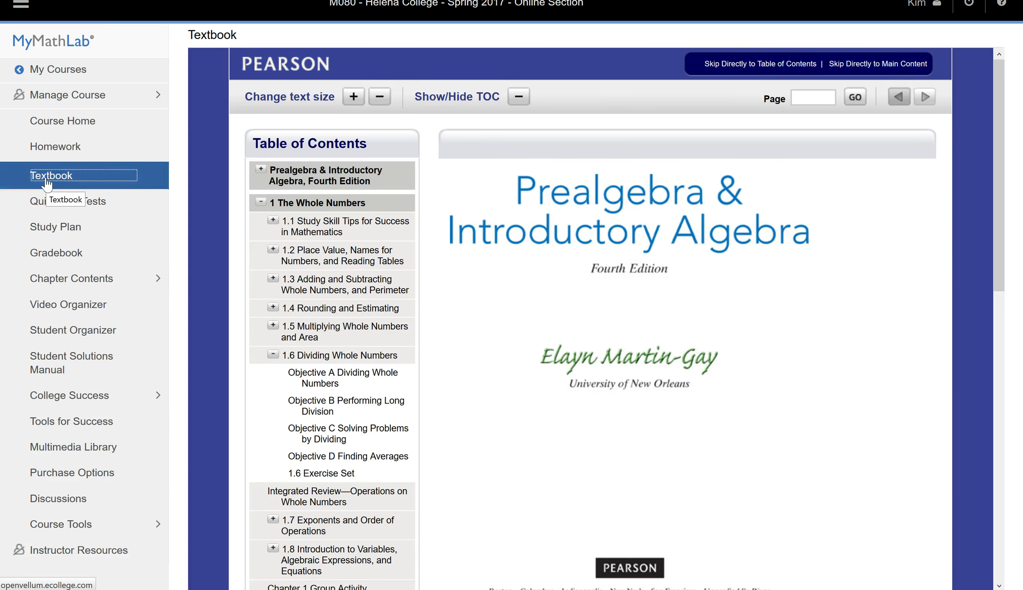
{"action": "left_click_drag", "start_coordinate": [999, 139], "coordinate": [997, 186]}
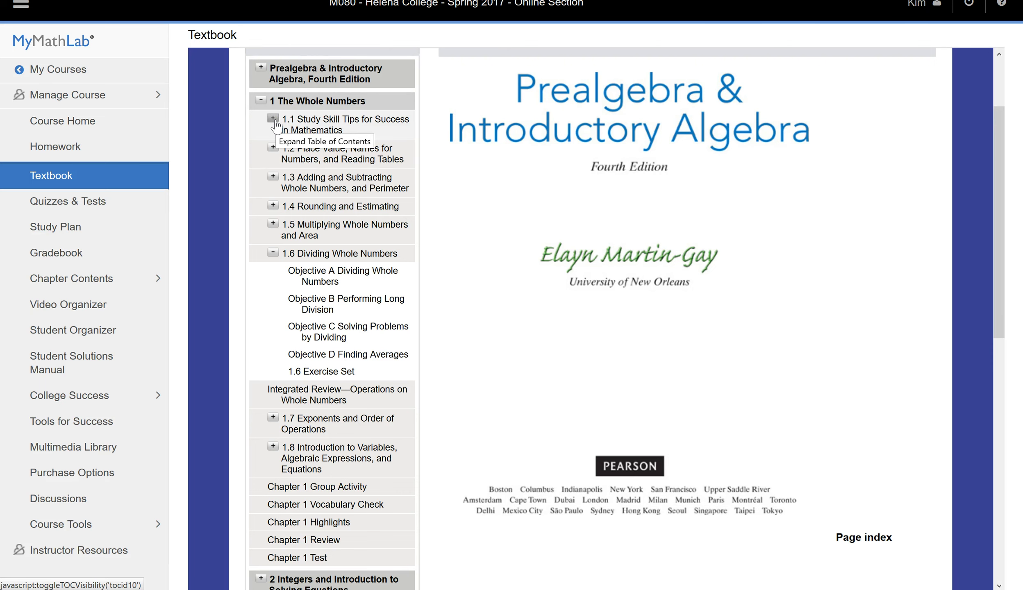
{"action": "left_click", "coordinate": [318, 306]}
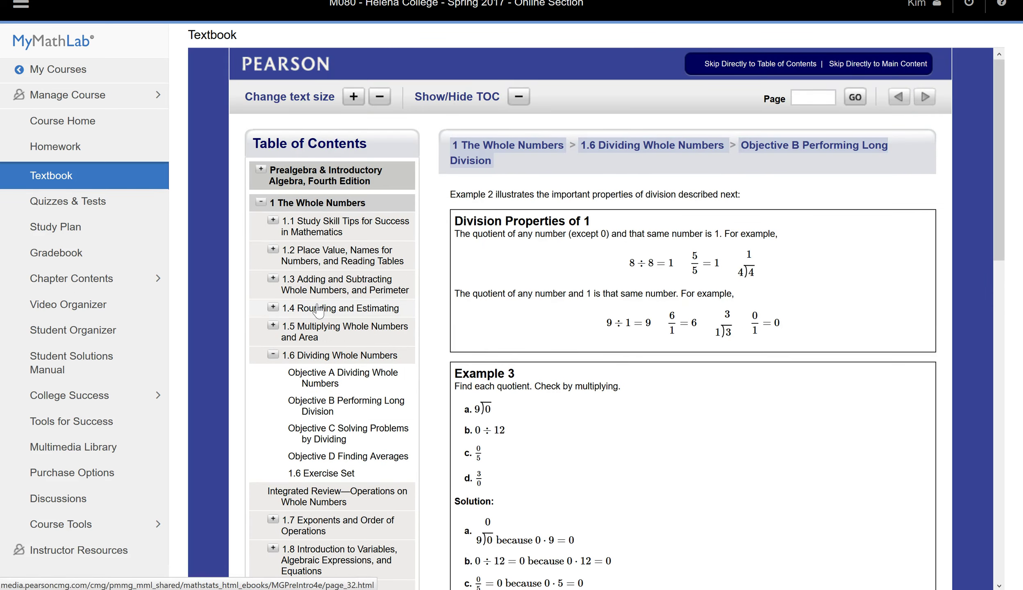
{"action": "mouse_move", "coordinate": [991, 143]}
{"action": "left_mouse_down"}
{"action": "mouse_move", "coordinate": [992, 317]}
{"action": "mouse_move", "coordinate": [1002, 150]}
{"action": "left_mouse_up"}
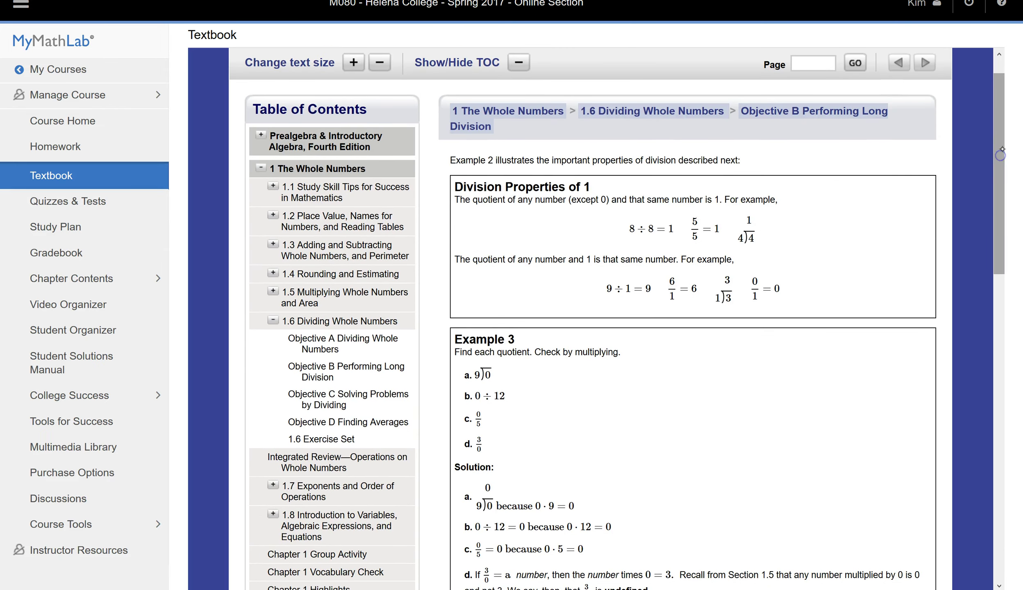